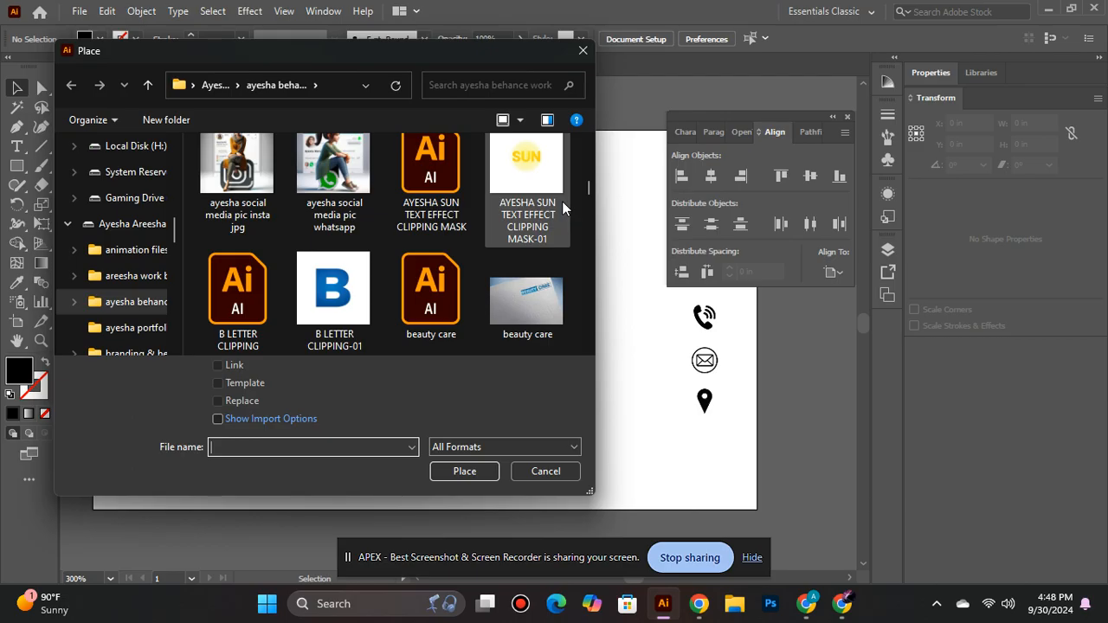
- Place the linked file TBJ JEWERLLERS LOGO FINAL-01-01 on the card's left side, about 0.77 in square
scroll(562, 201, "down", 6)
scroll(562, 201, "down", 10)
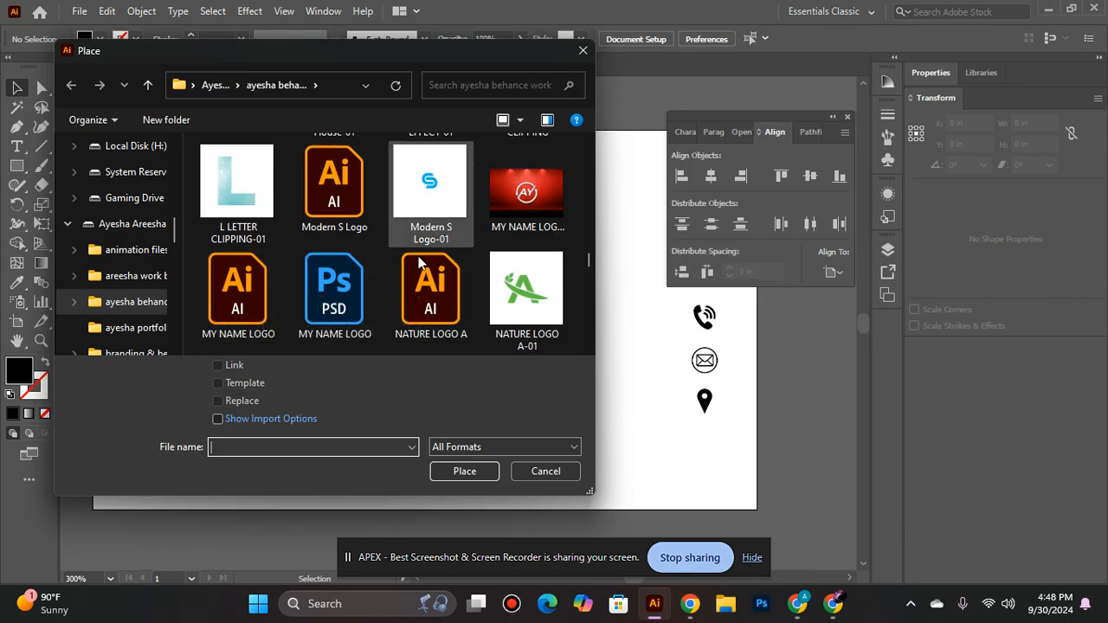
scroll(409, 262, "down", 1)
scroll(409, 261, "down", 3)
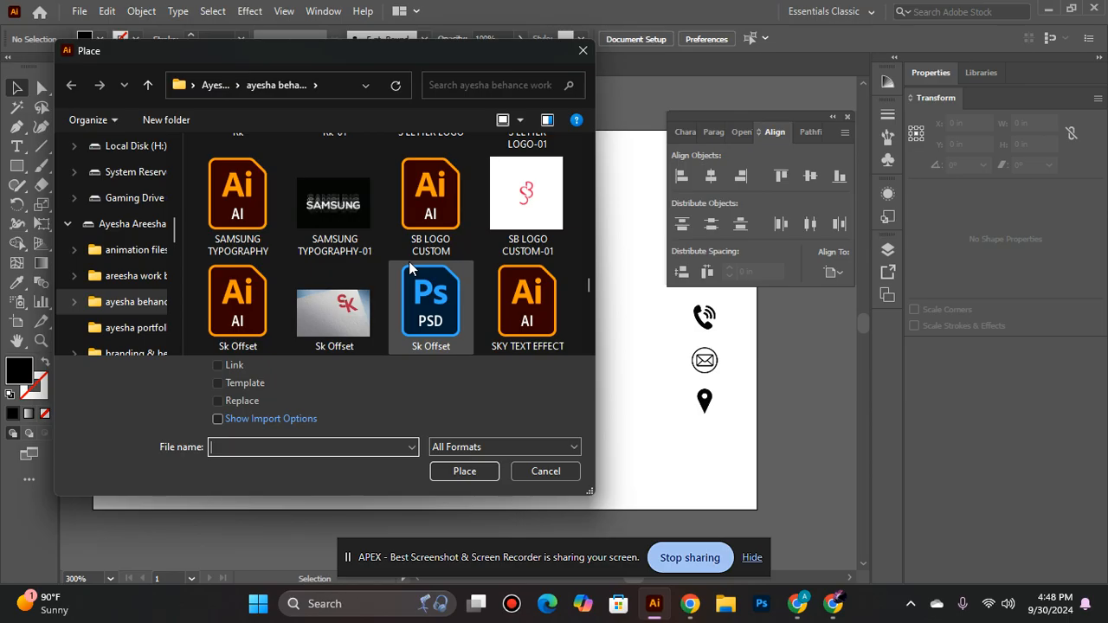
scroll(433, 227, "down", 2)
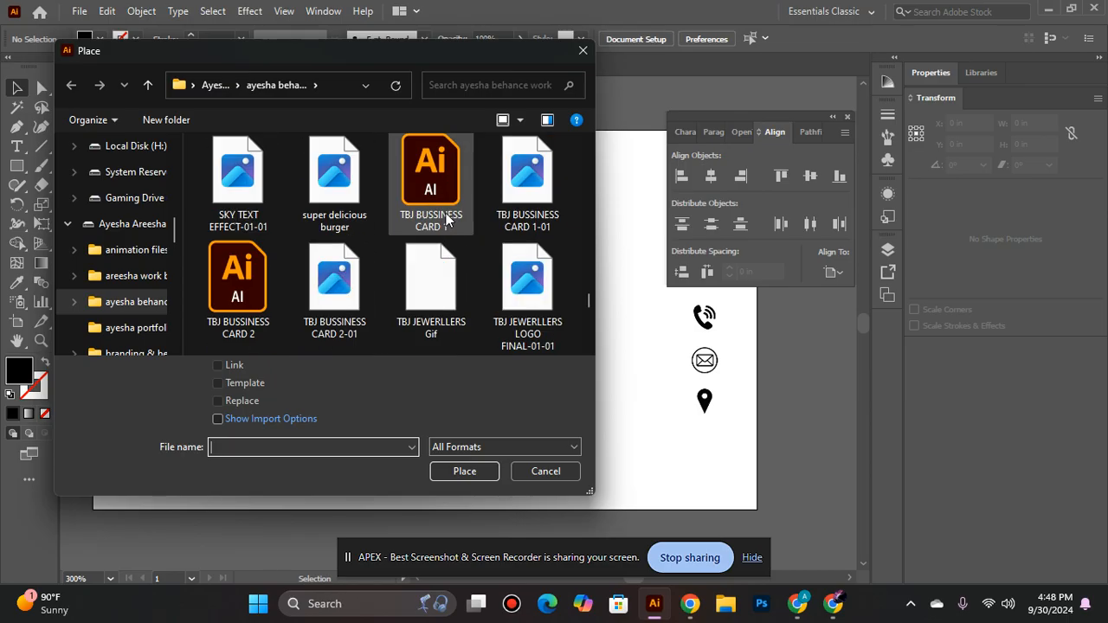
scroll(446, 219, "down", 2)
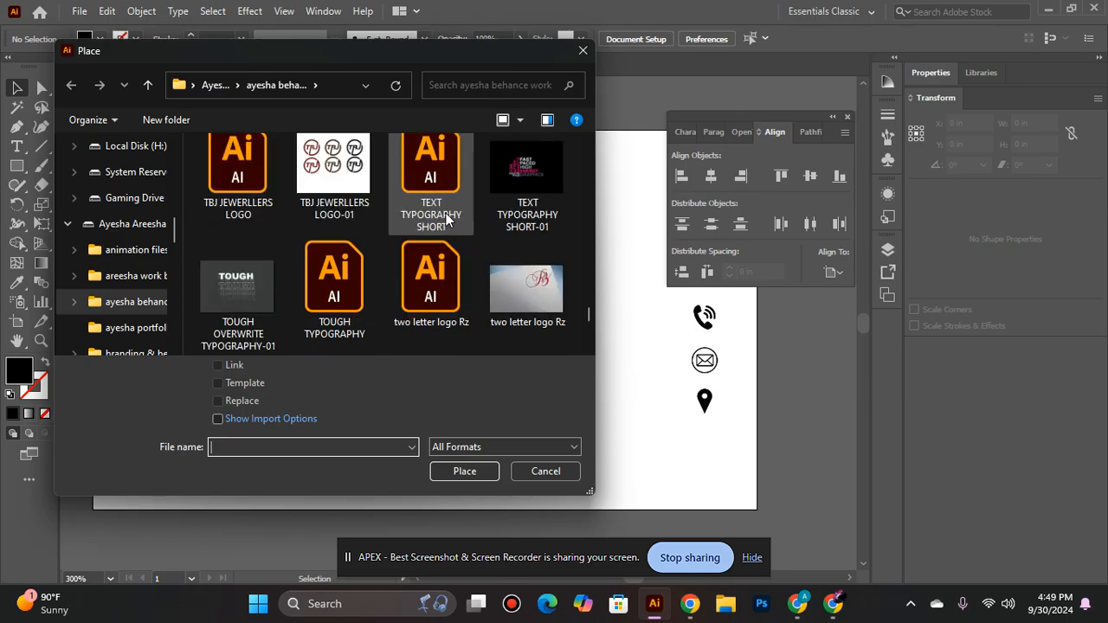
scroll(529, 251, "up", 1)
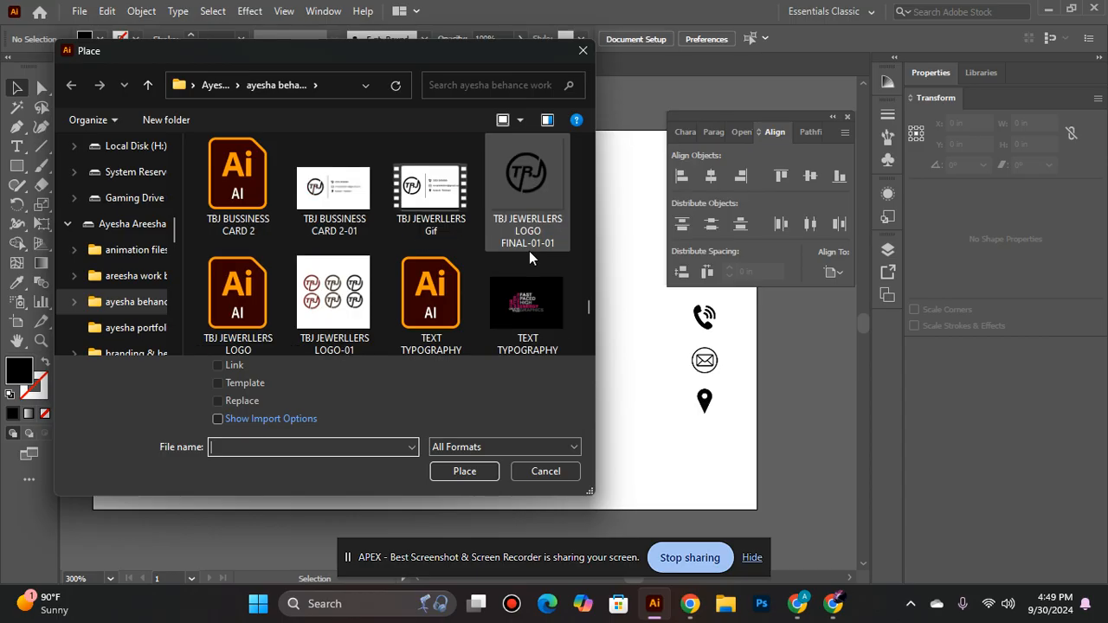
left_click(489, 207)
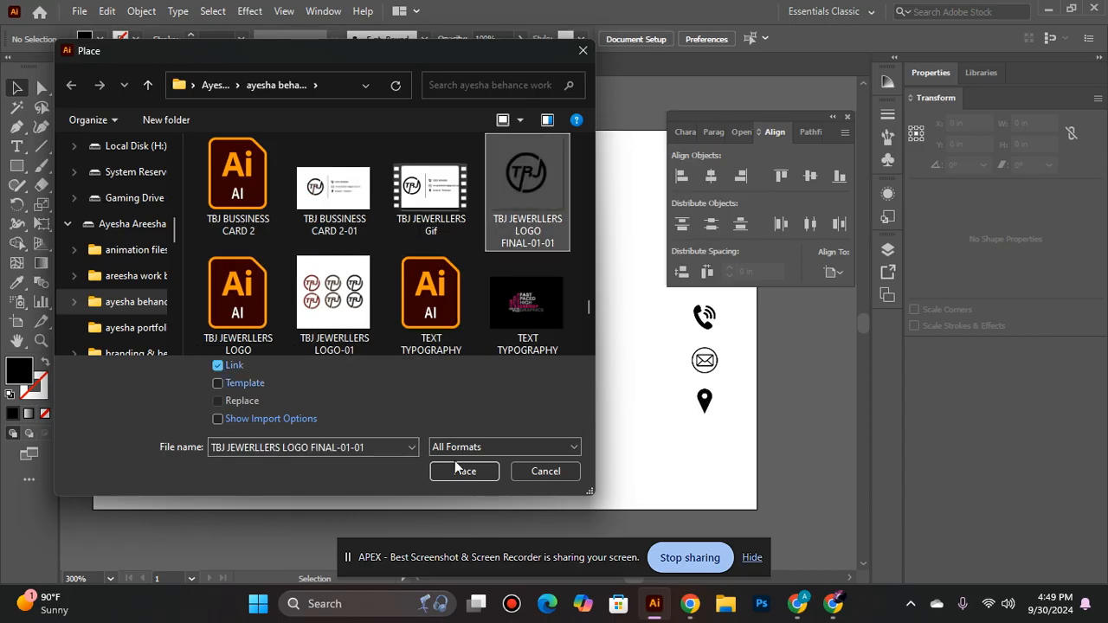
left_click(464, 471)
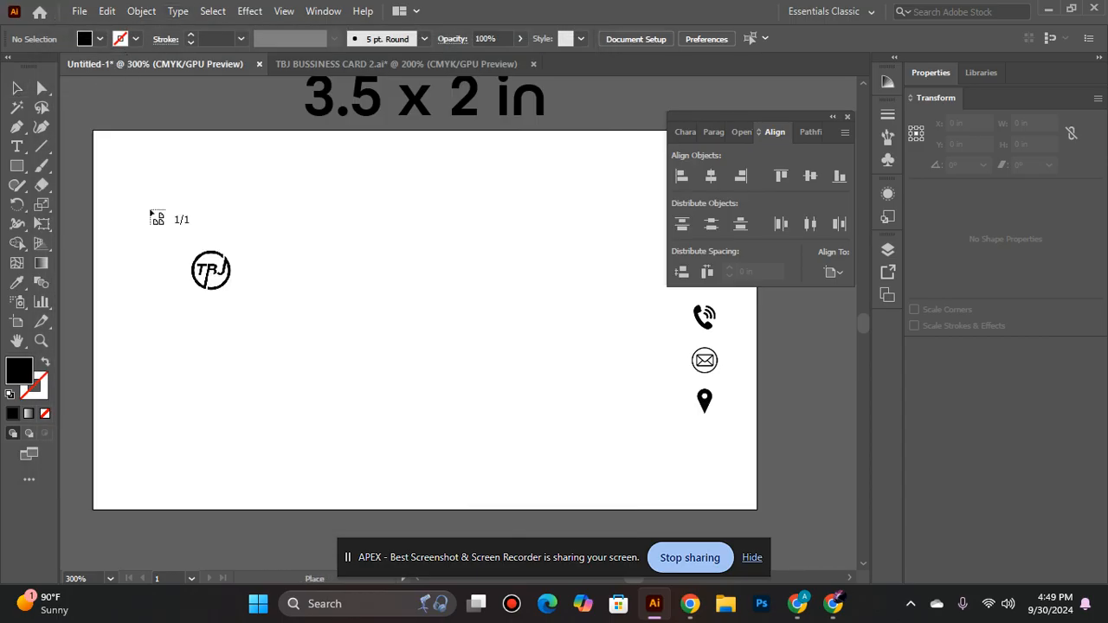
left_click_drag(153, 232, 362, 379)
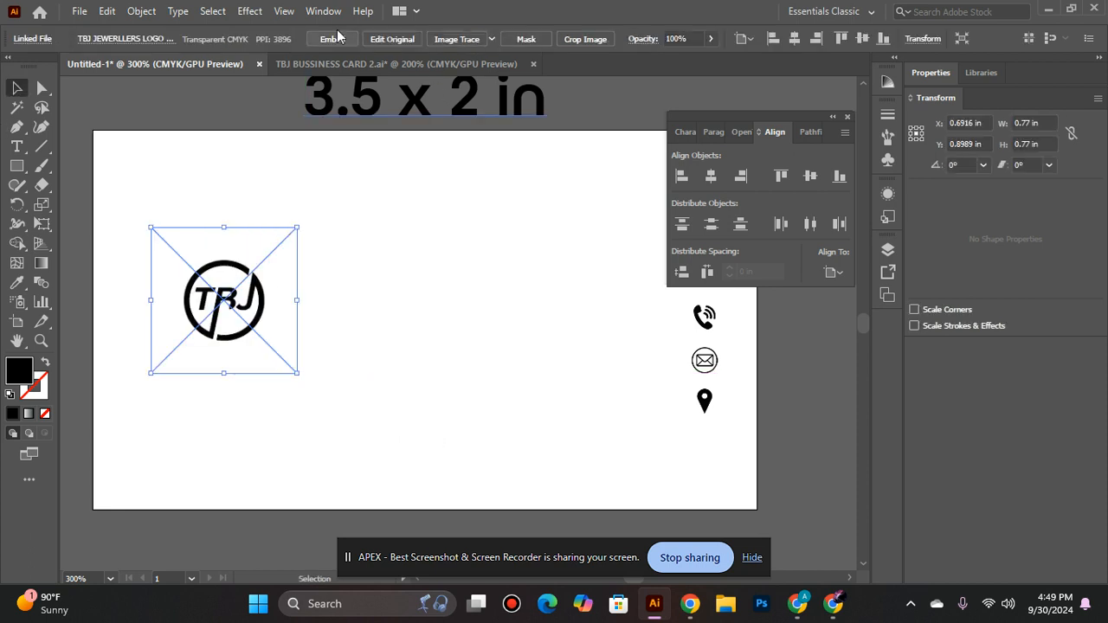
- Embed the placed TBJ logo and image-trace it with the Silhouettes preset
left_click(347, 39)
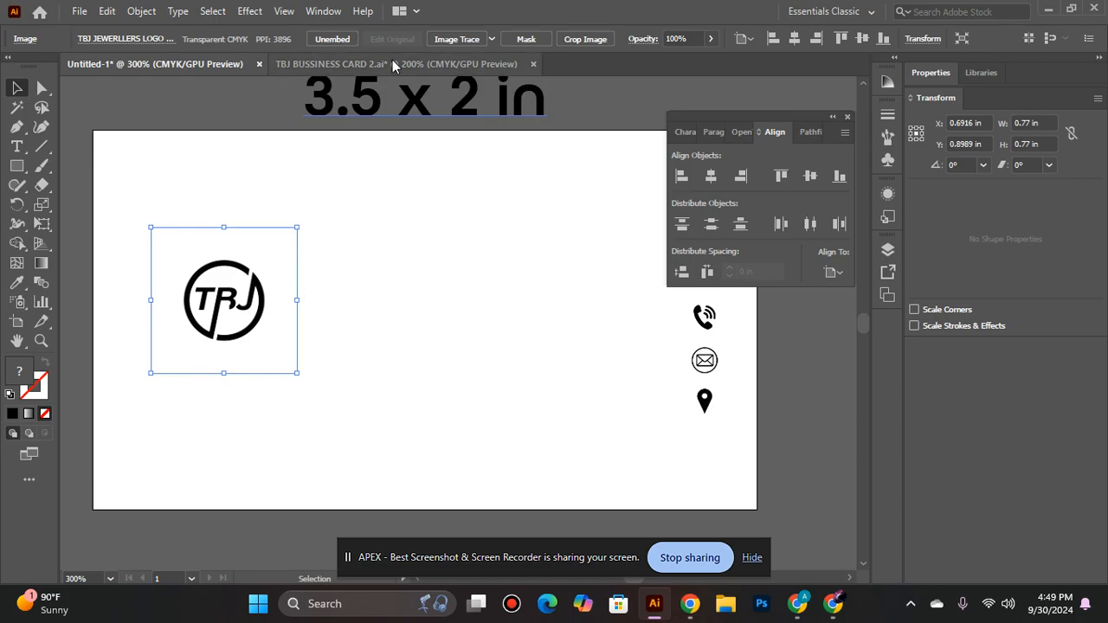
left_click(489, 44)
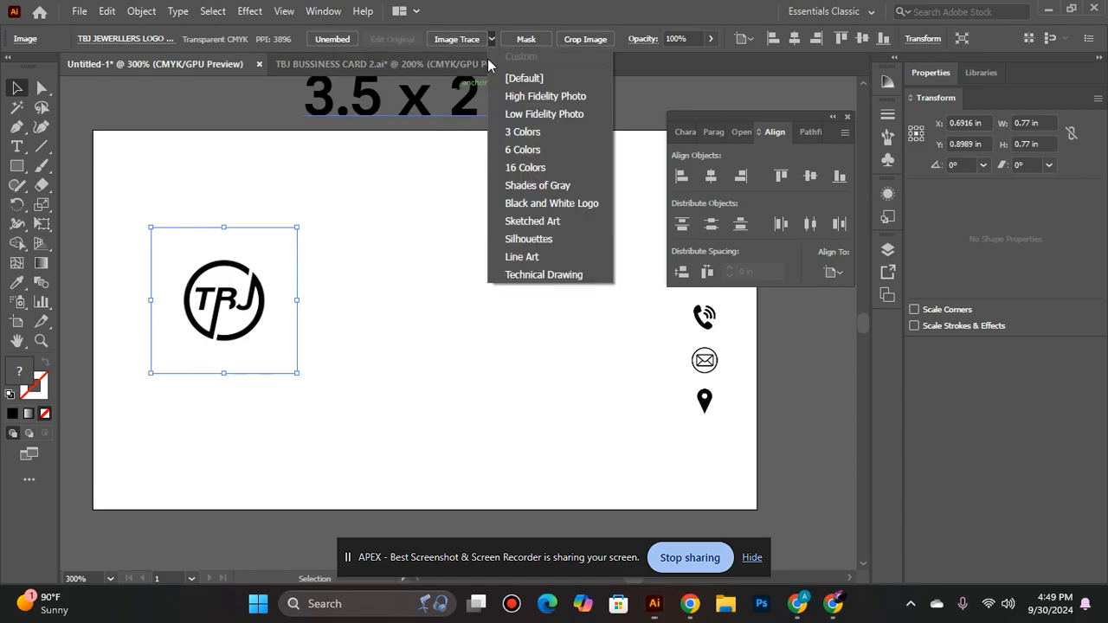
left_click(561, 240)
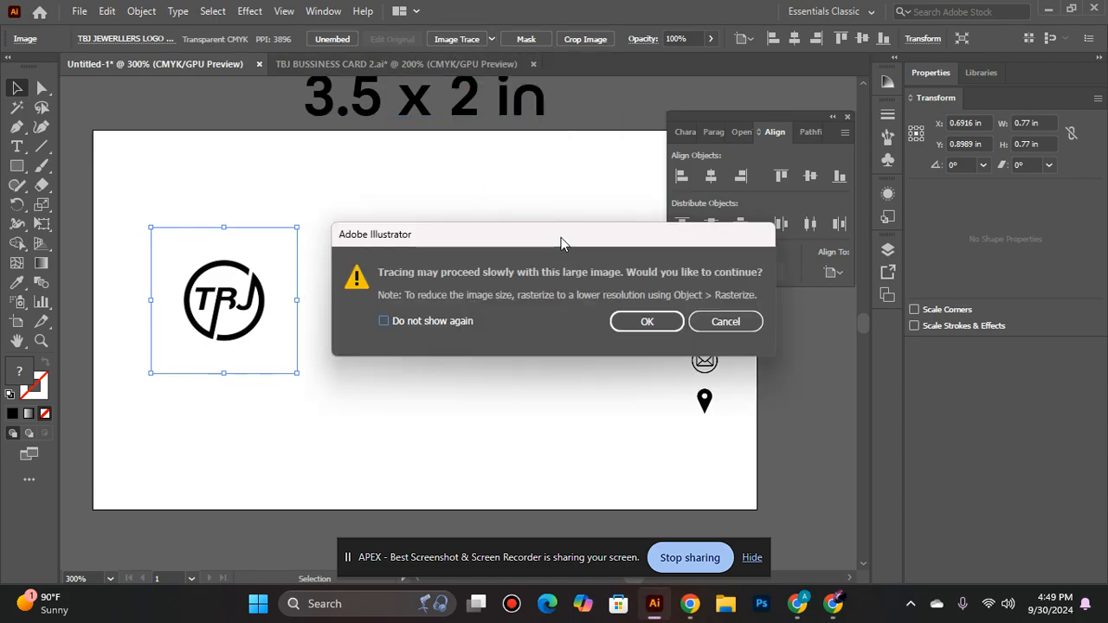
left_click(648, 328)
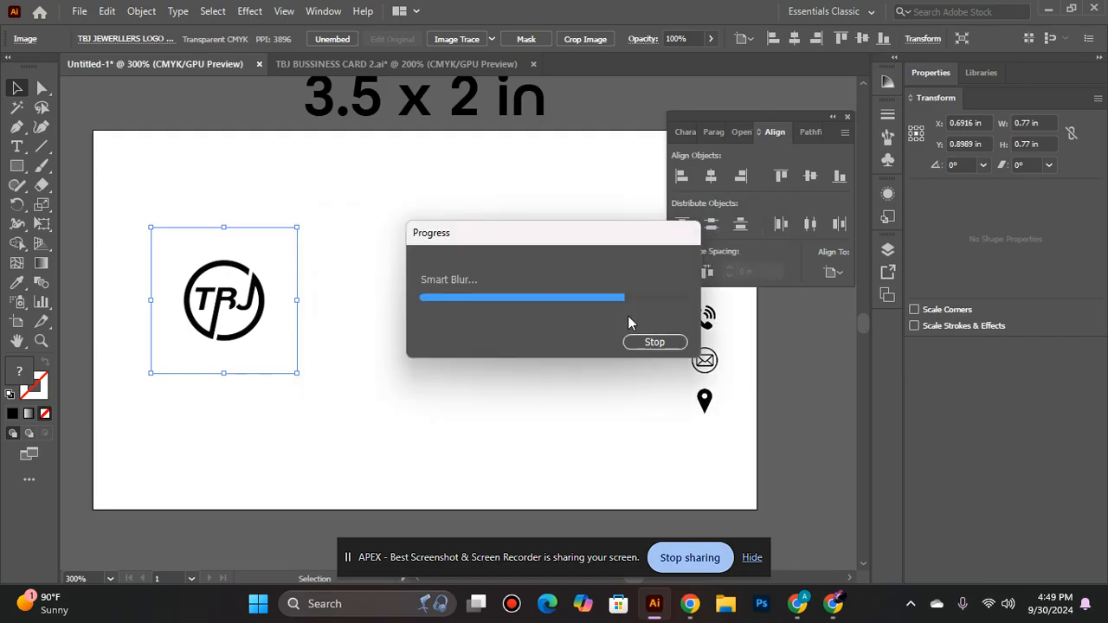
- Enlarge the traced logo image to about 1.09 in square and expand the tracing into paths
left_click(352, 330)
left_click(234, 303)
left_click_drag(297, 227, 359, 198)
left_click(413, 36)
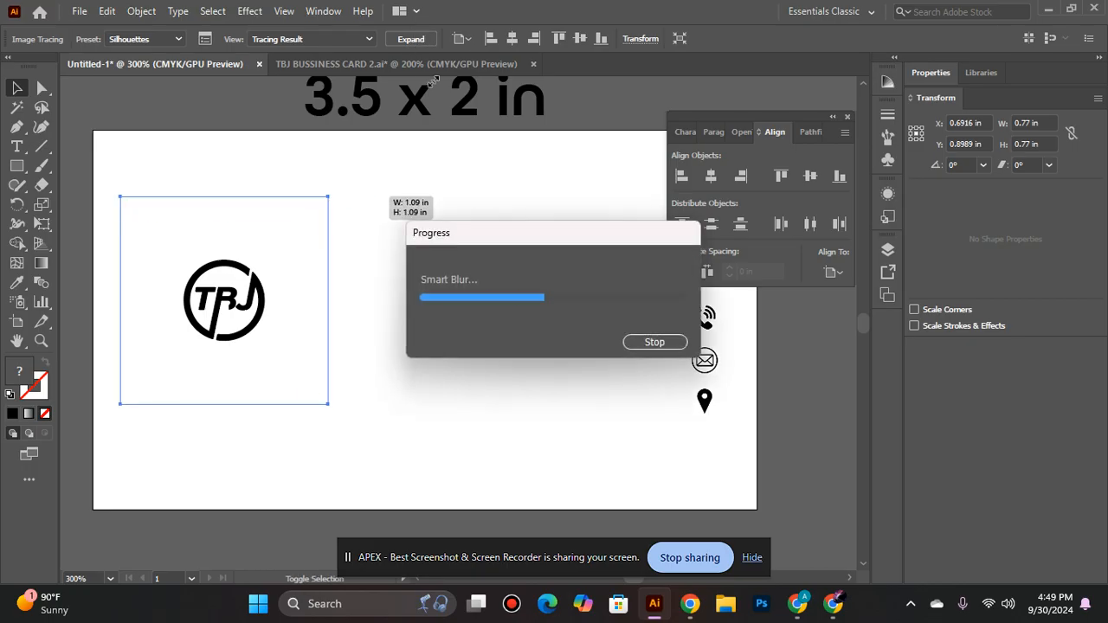
left_click(419, 41)
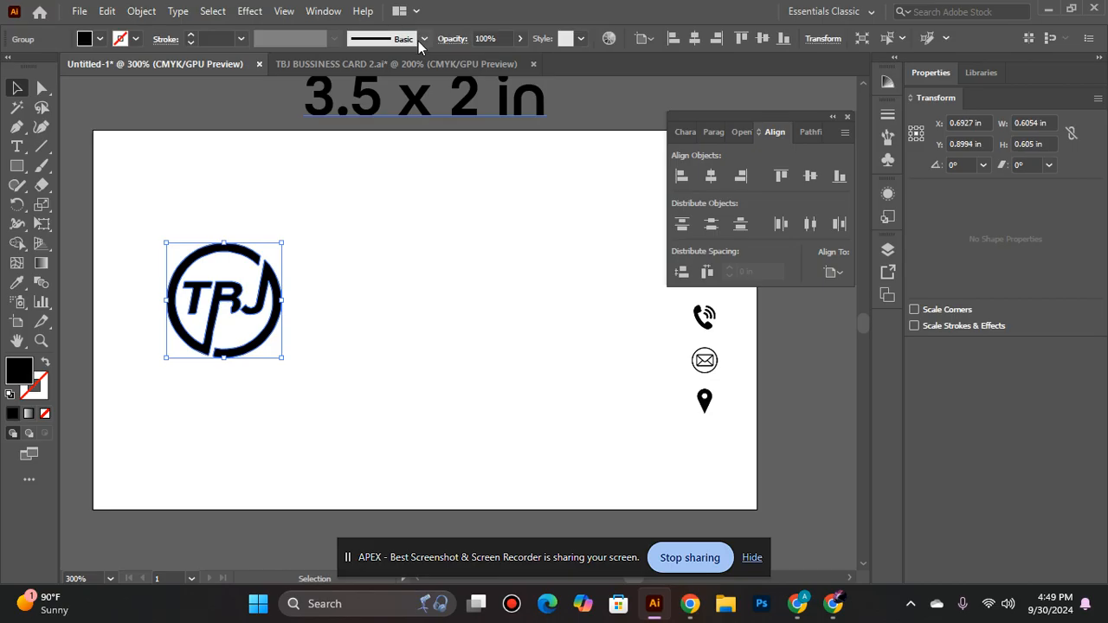
- Scale the expanded TBJ logo up to about 0.82 in wide and centre it vertically on the artboard
left_click(327, 331)
left_click(266, 315)
left_click(336, 335)
key("ctrl+space")
left_click(246, 300)
left_click_drag(425, 341, 242, 349)
scroll(242, 349, "down", 1)
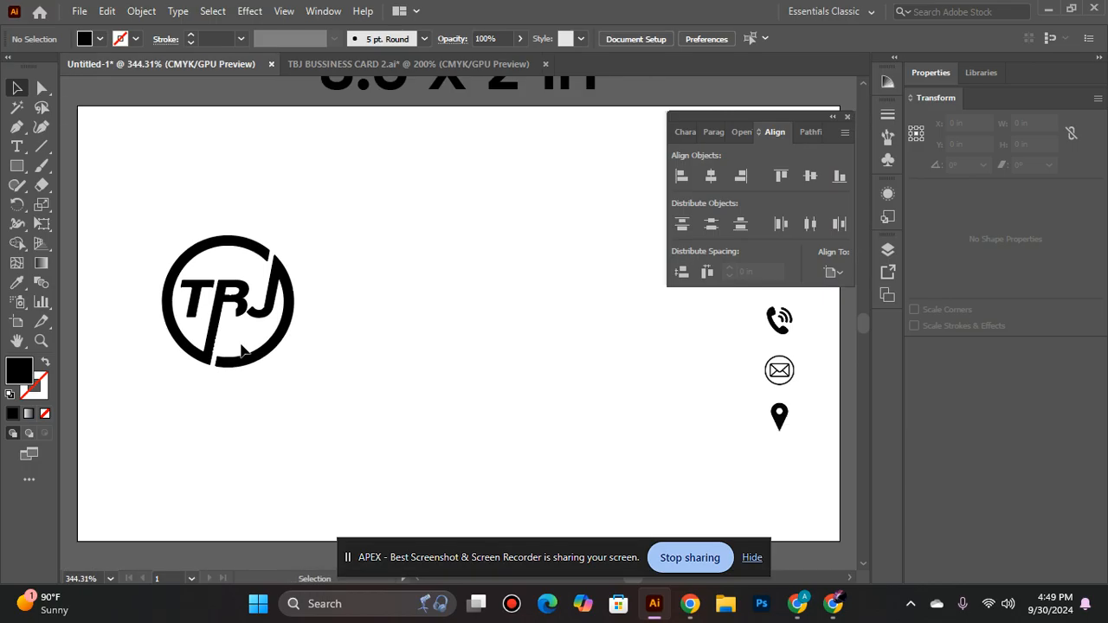
scroll(242, 349, "up", 2)
scroll(243, 349, "down", 1)
left_click(251, 318)
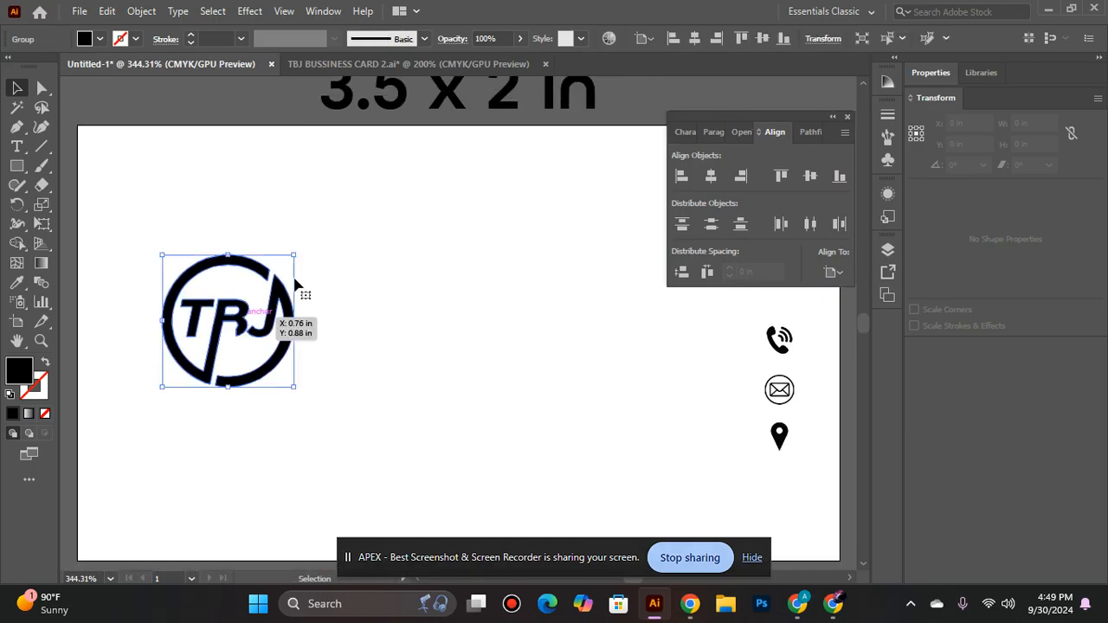
left_click_drag(297, 254, 341, 239)
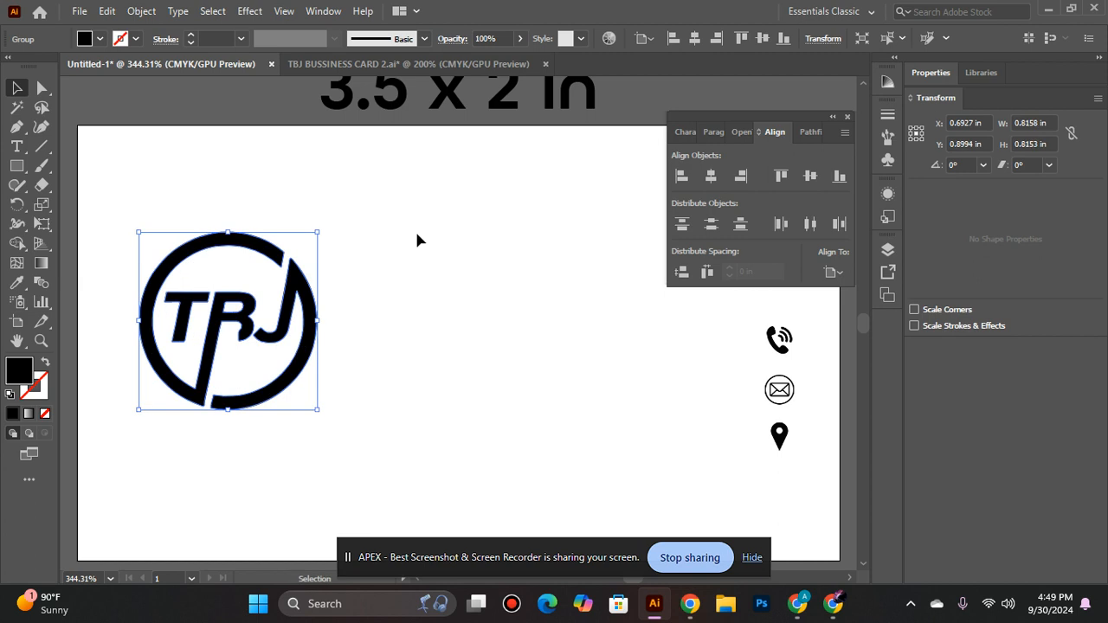
left_click(819, 174)
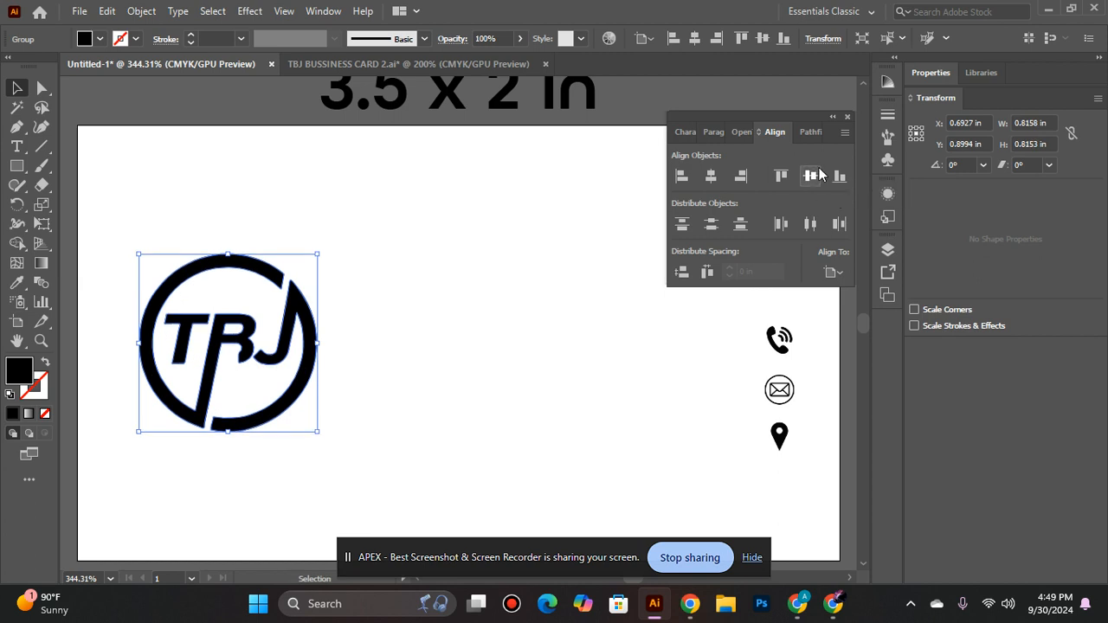
left_click(449, 247)
scroll(449, 247, "up", 1)
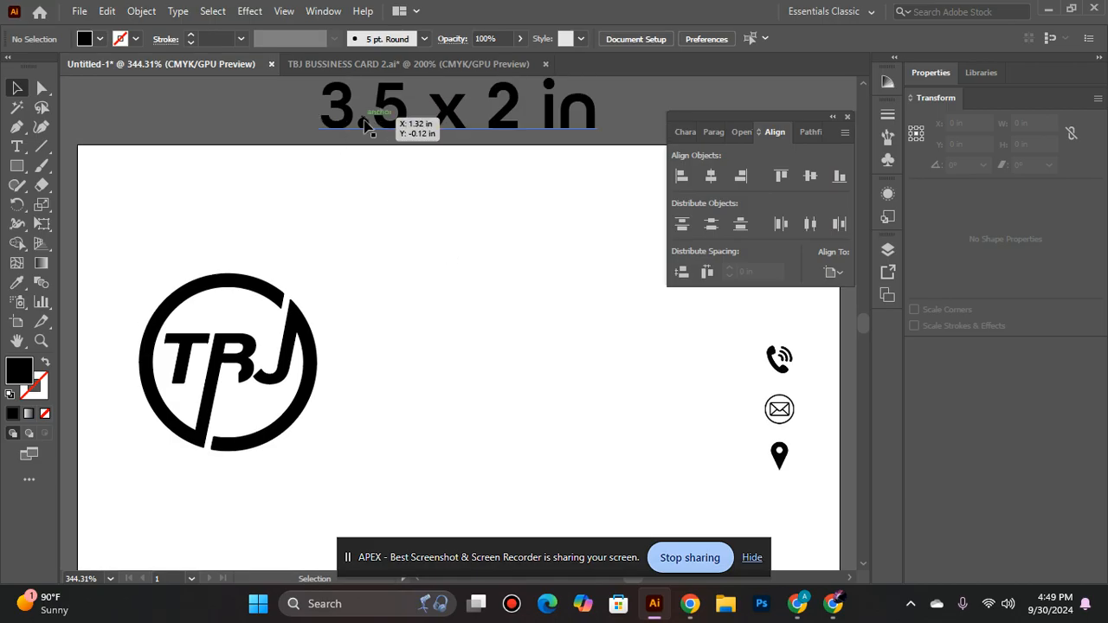
scroll(401, 378, "down", 2)
left_click(777, 323)
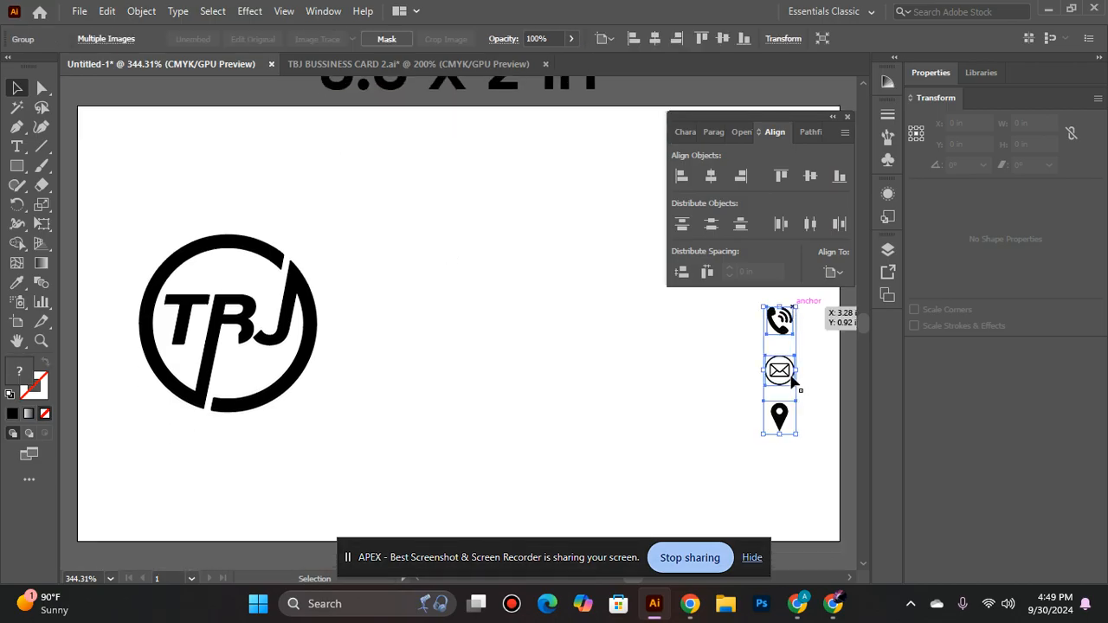
left_click(775, 346)
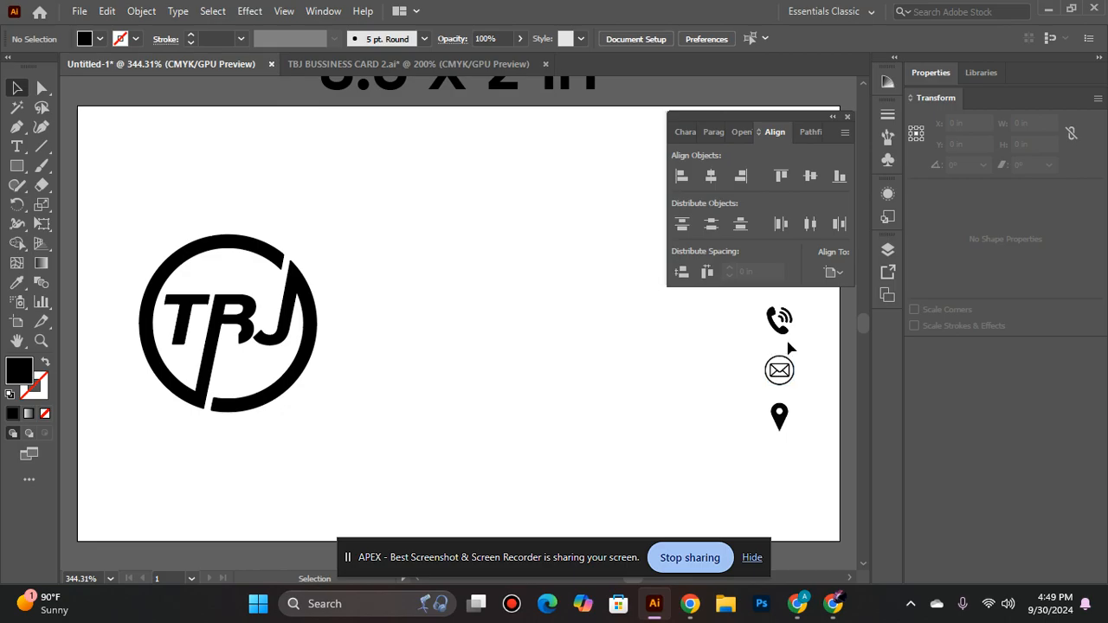
left_click(771, 318)
left_click(837, 329)
- Draw a vertical line about 1.32 in long to the right of the logo and give it a 2 pt stroke
left_click(41, 147)
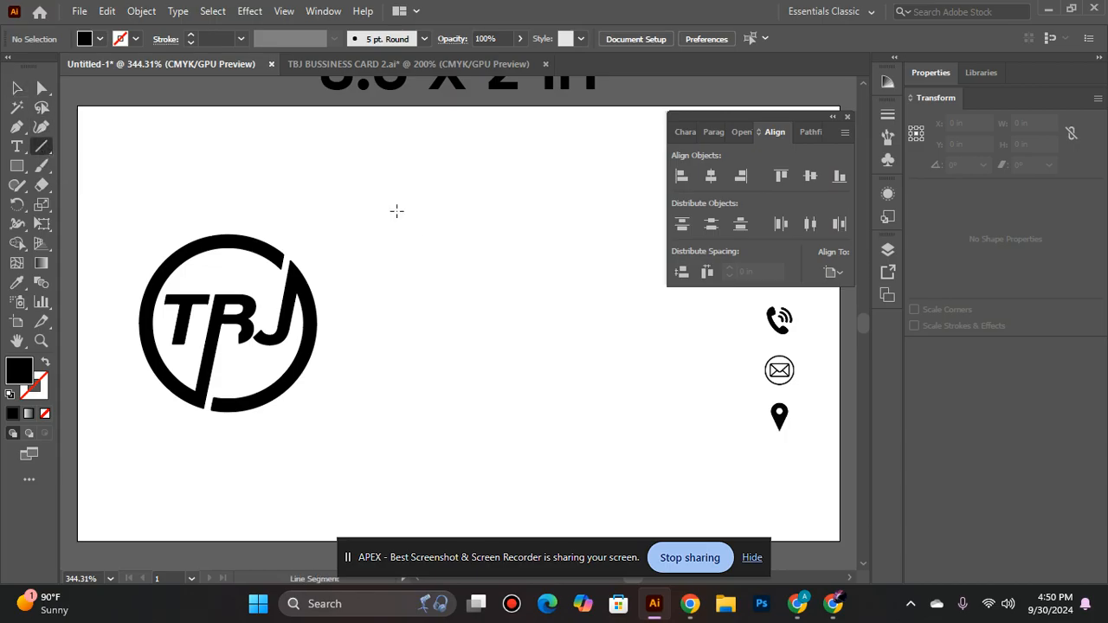
left_click(362, 194)
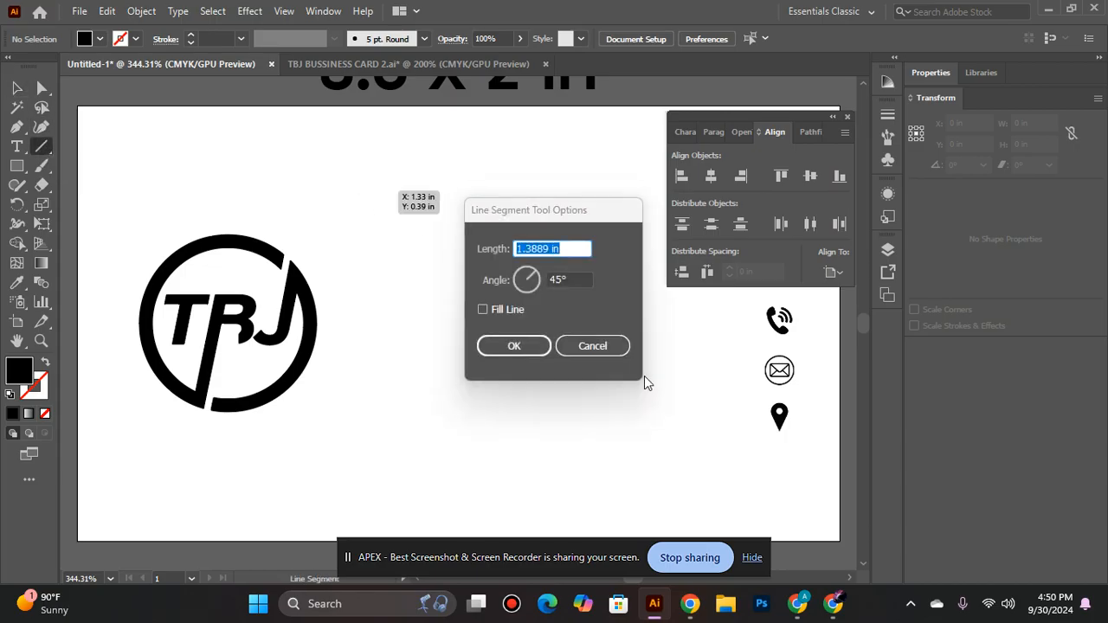
left_click(595, 350)
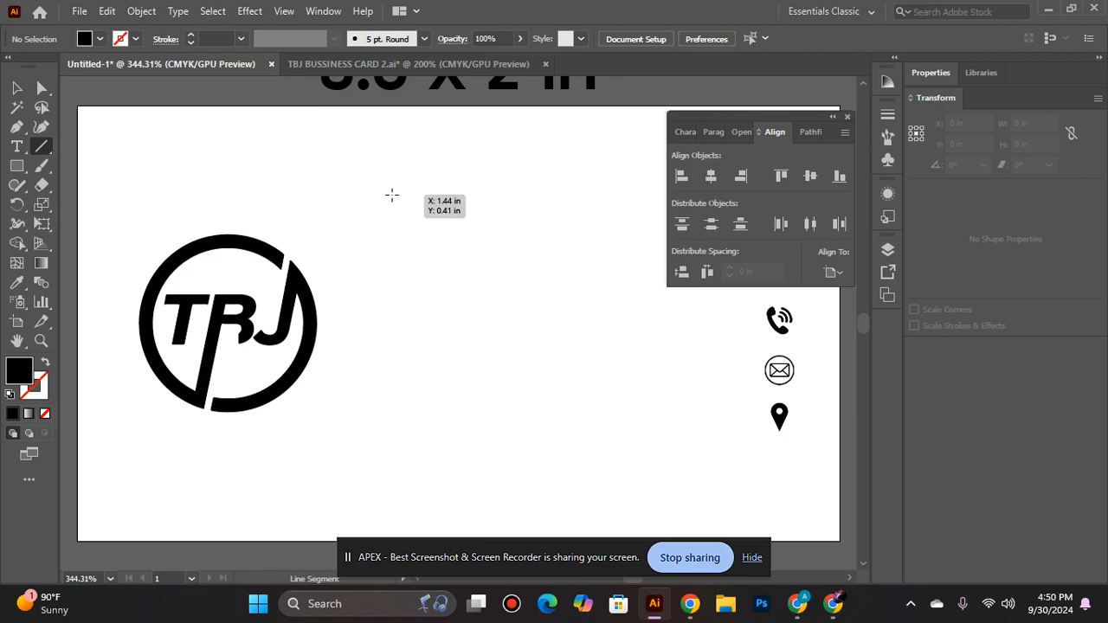
left_click_drag(392, 195, 391, 482)
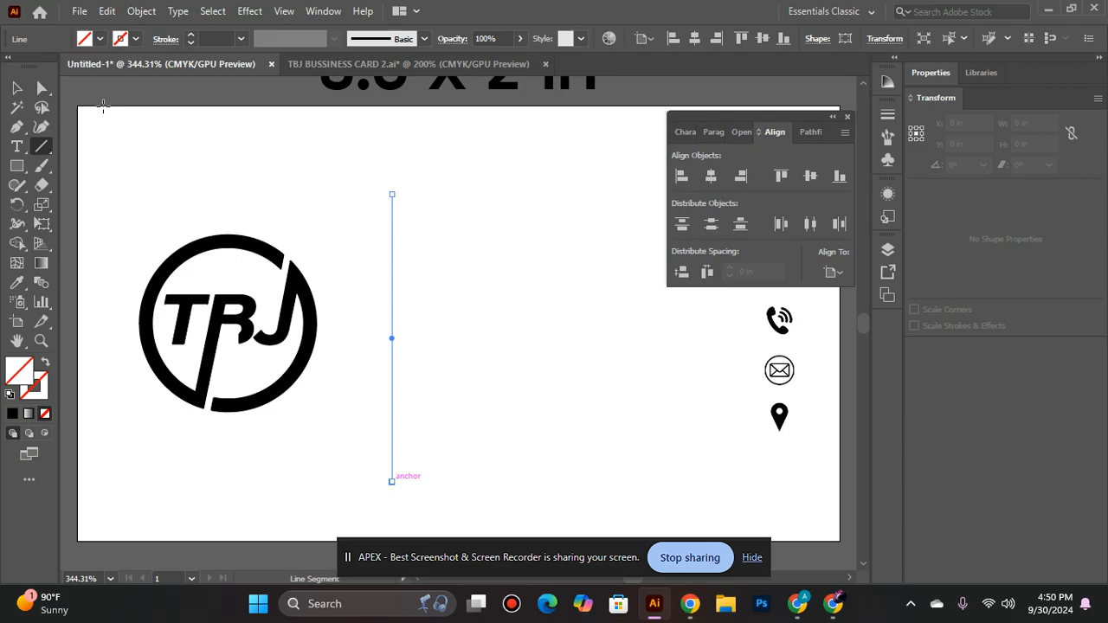
left_click(193, 36)
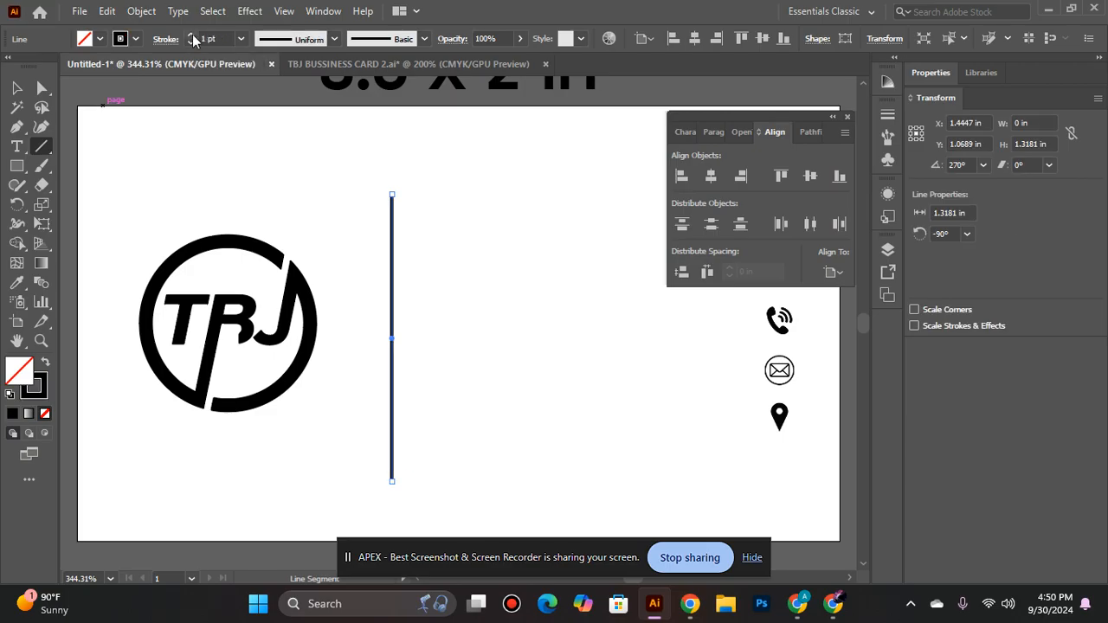
left_click(192, 36)
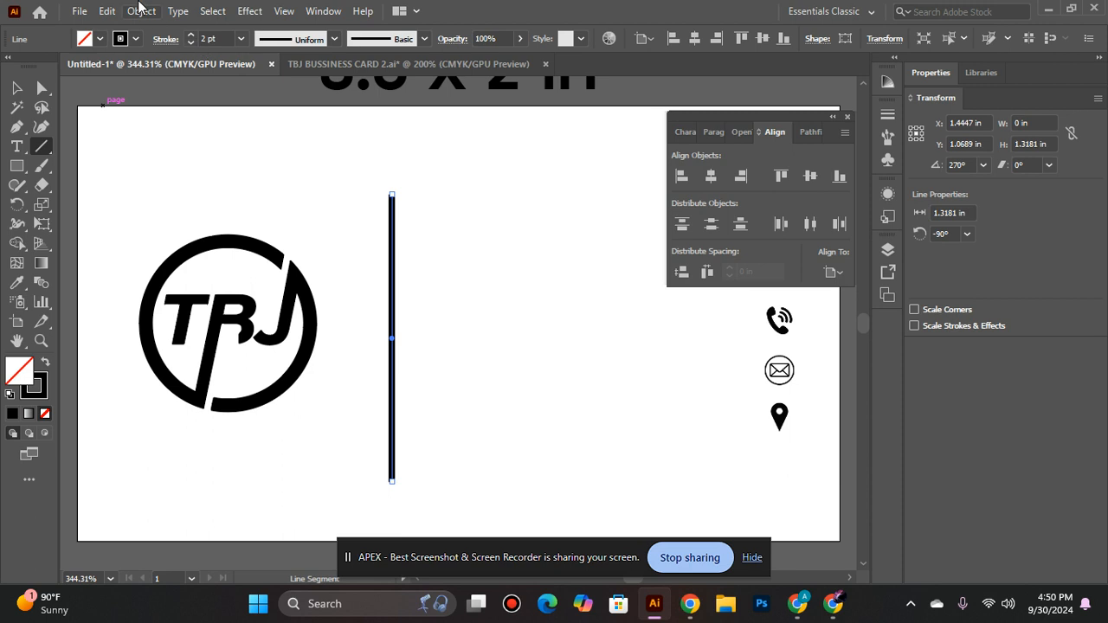
- Expand the fill and stroke of the vertical line into a filled shape
left_click(138, 10)
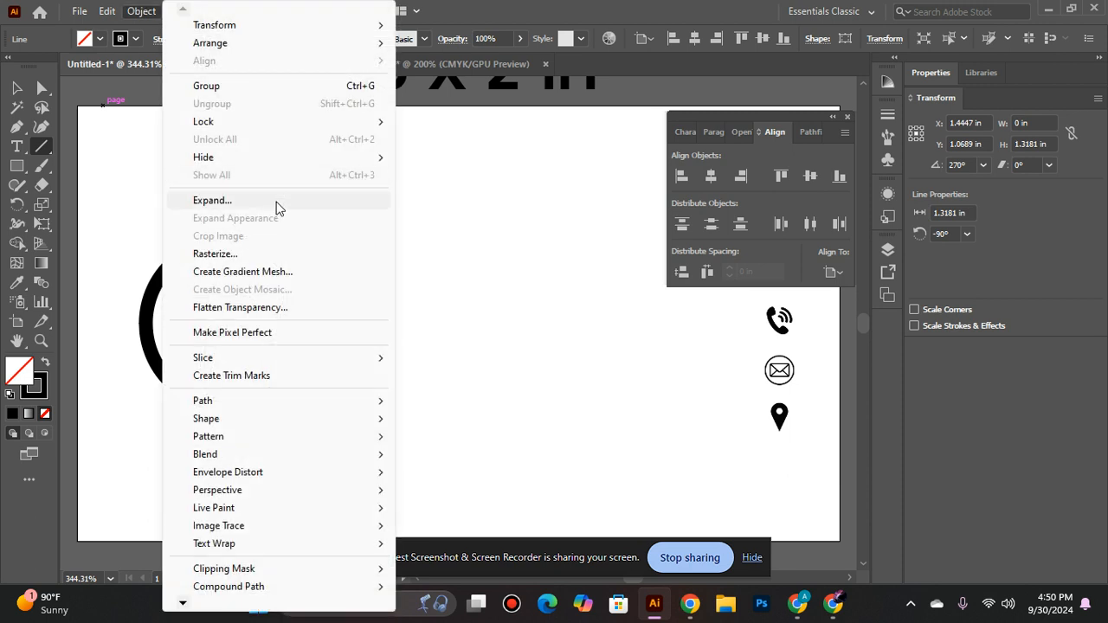
left_click(297, 202)
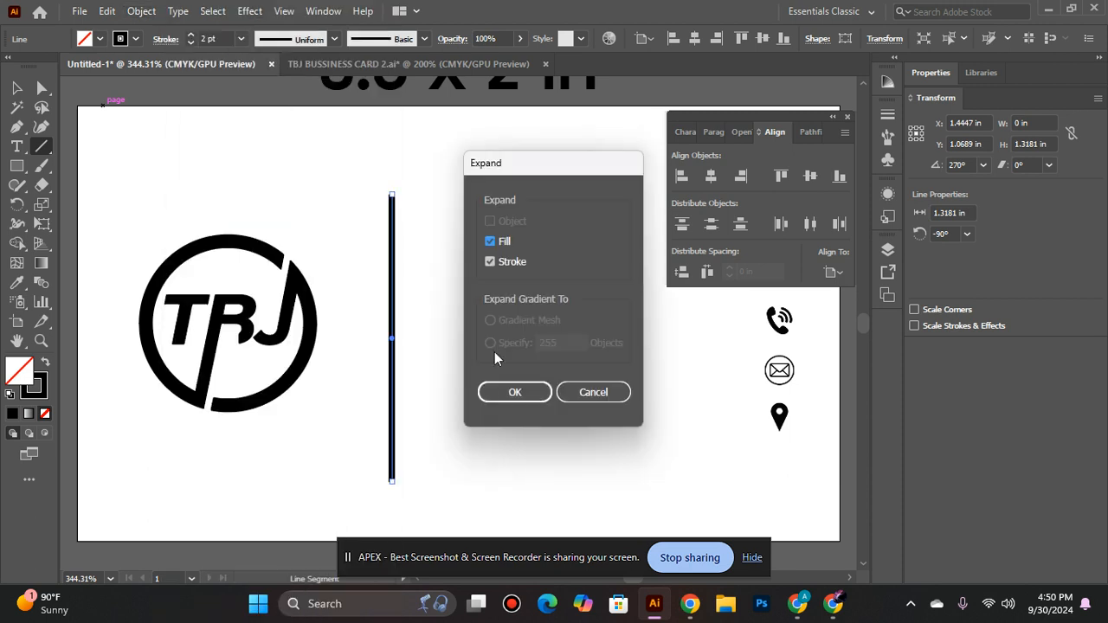
left_click(511, 392)
- Align the vertical centres of the logo and the divider line to each other
key("v")
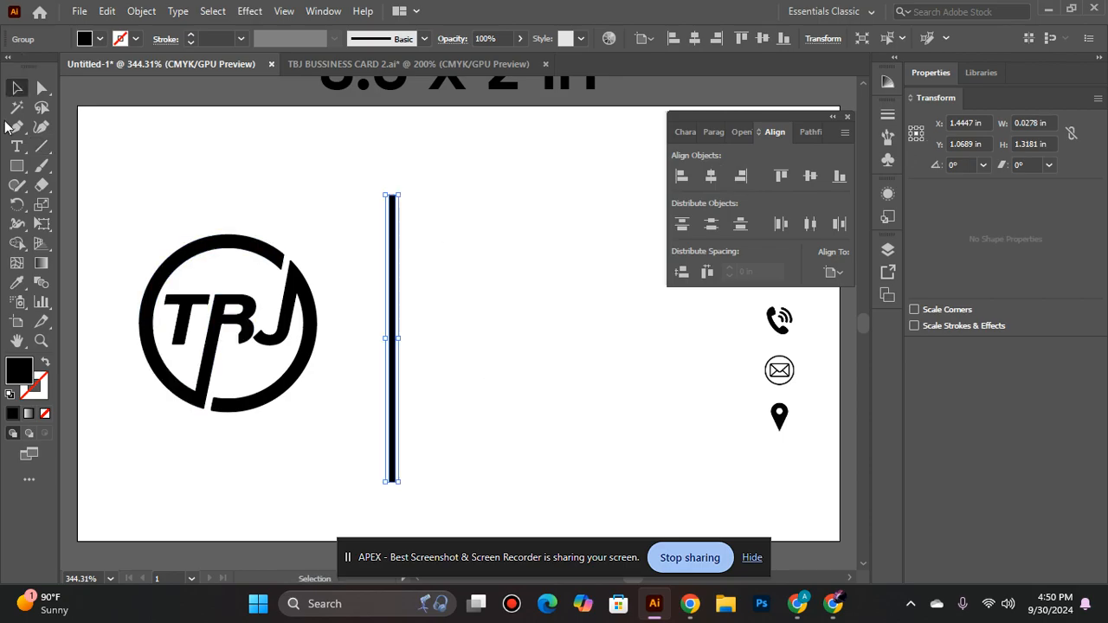
left_click(247, 344, "shift")
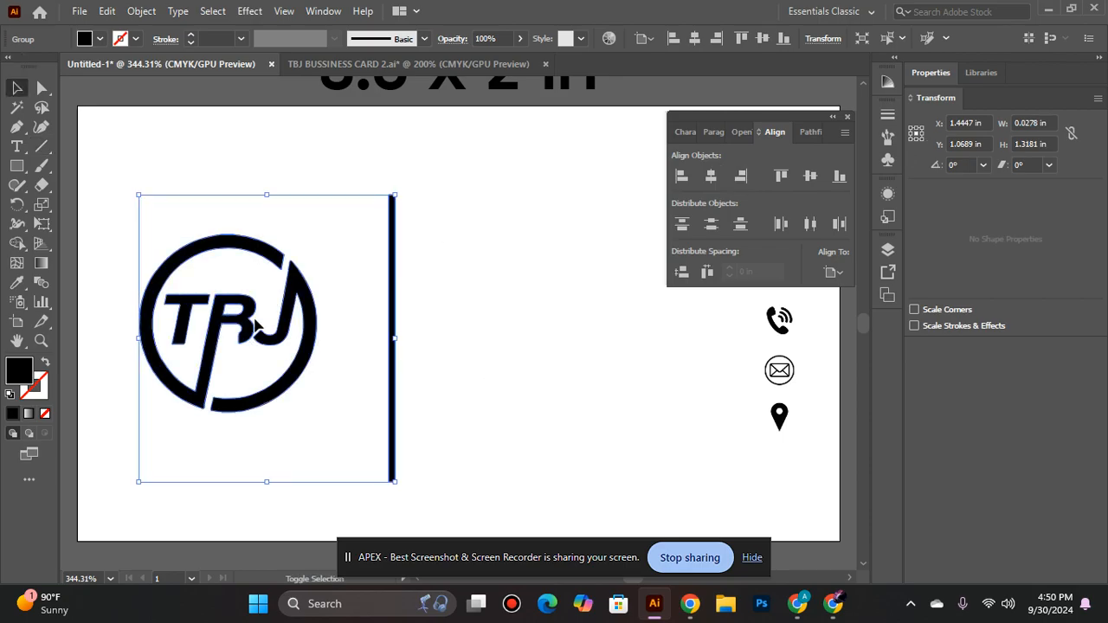
left_click(810, 177)
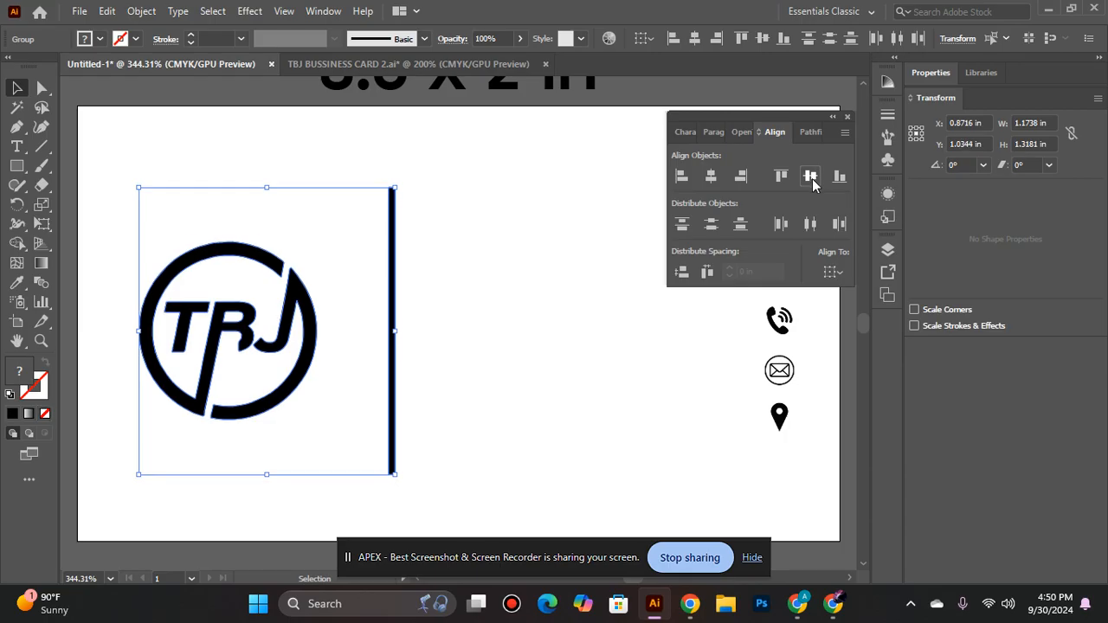
left_click(488, 288)
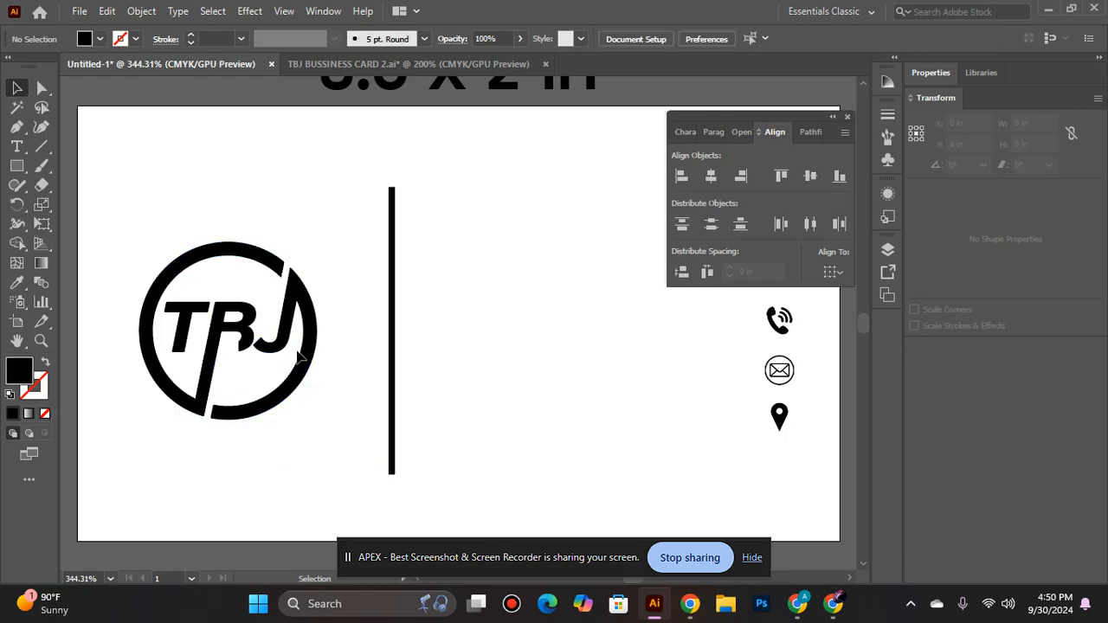
- Centre both the logo and the divider line vertically on the artboard
left_click(276, 331)
left_click(391, 312, "shift")
key("a")
key("v")
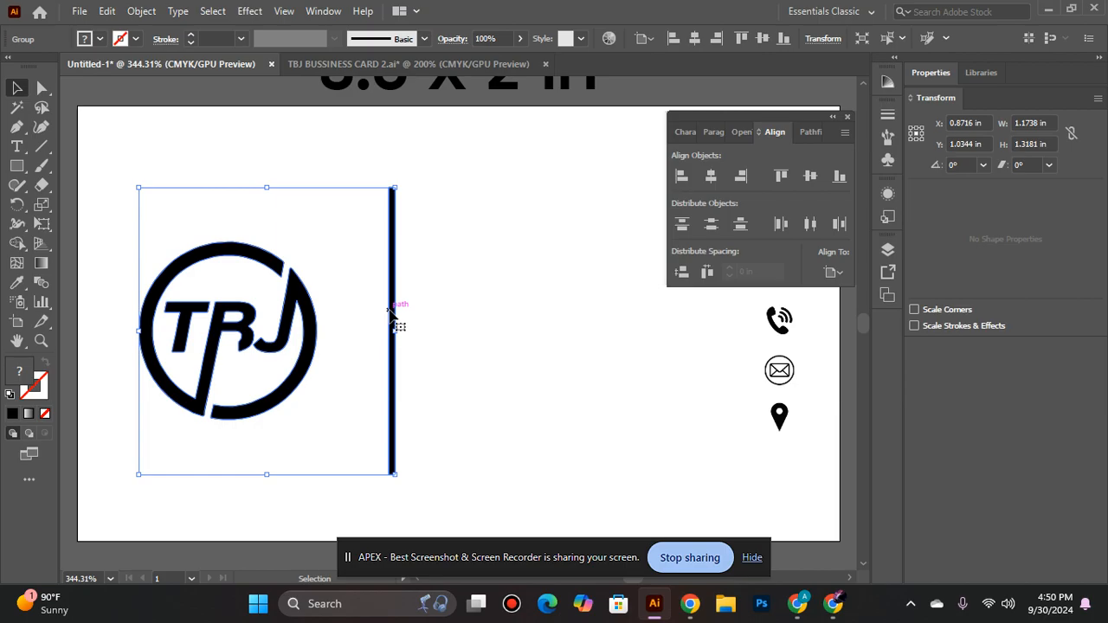
left_click(811, 177)
left_click(517, 235)
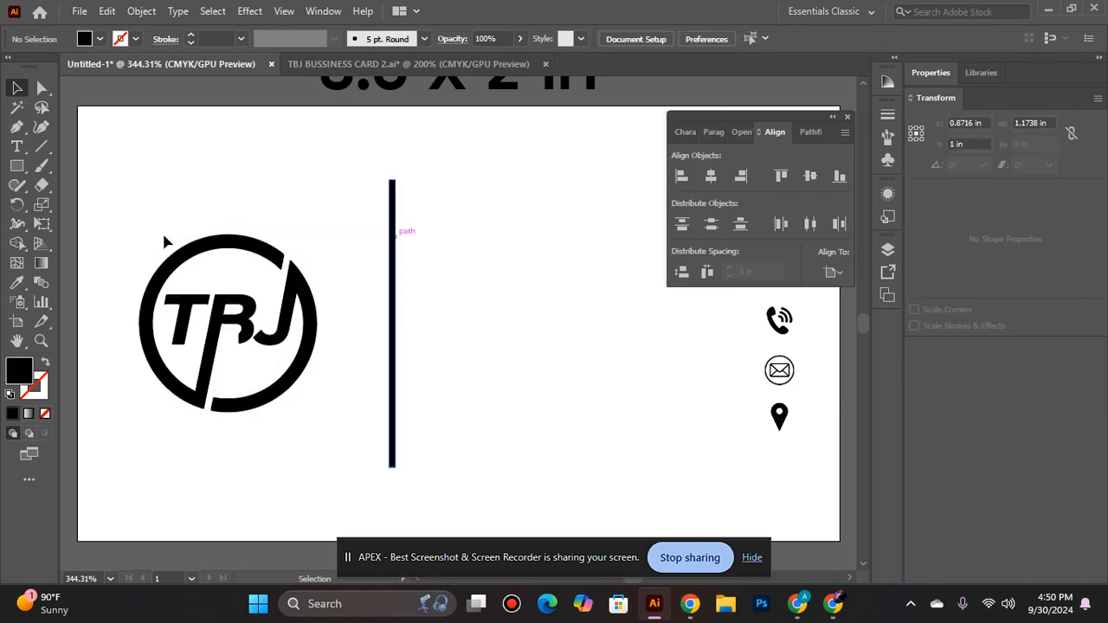
- Ungroup the logo and the vertical divider line so they are separate objects
left_click(214, 327)
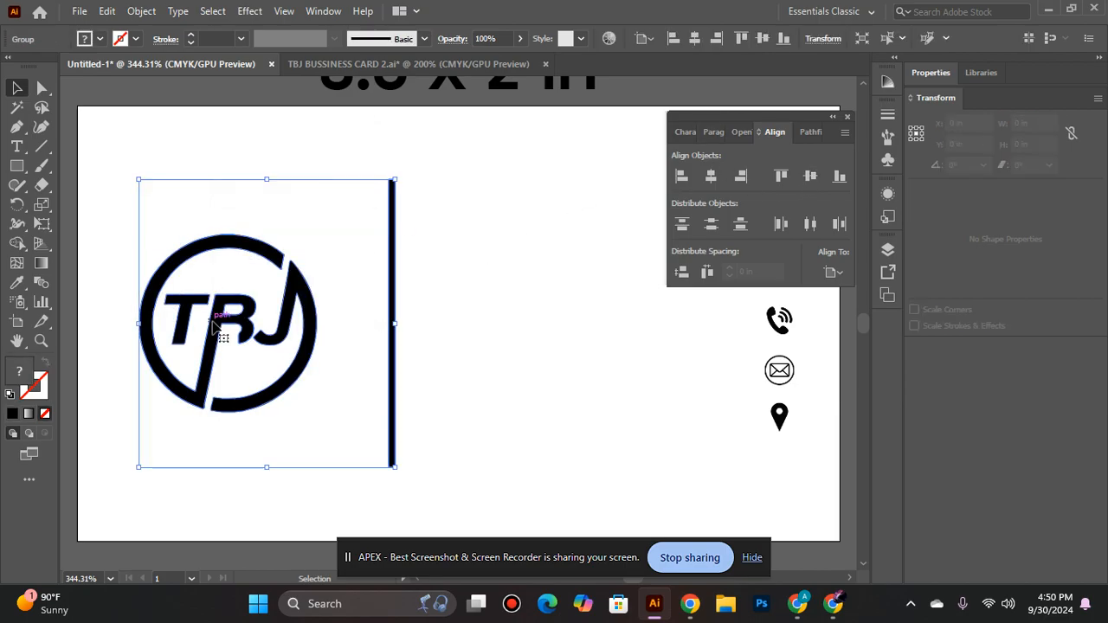
right_click(223, 322)
left_click(264, 170)
left_click(487, 299)
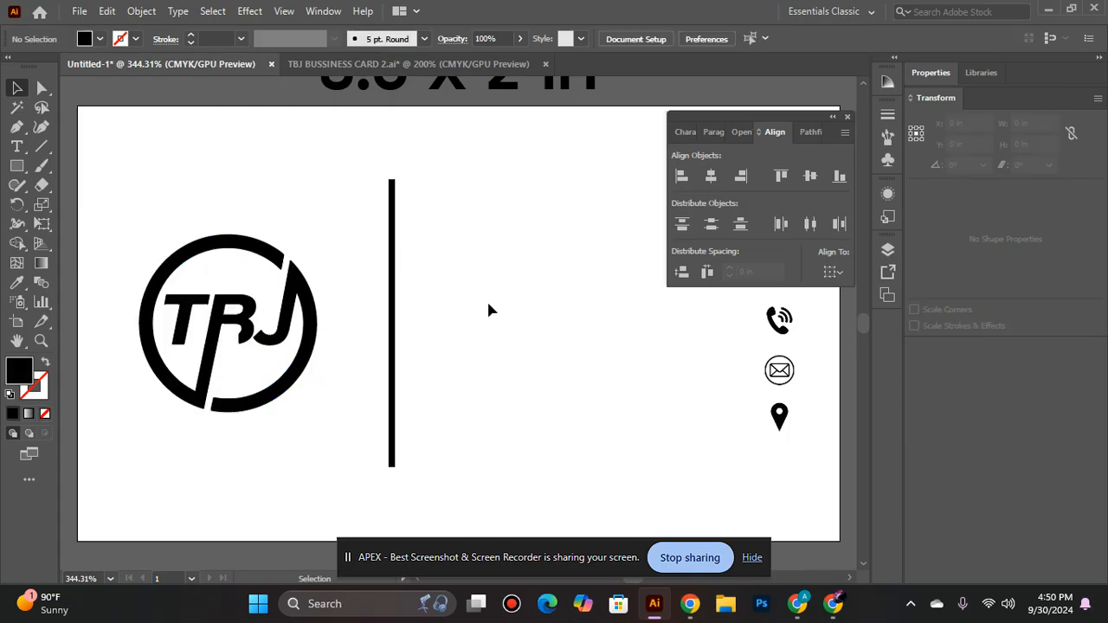
- Ungroup the phone, envelope and location icons into individual objects
left_click_drag(496, 290, 339, 260)
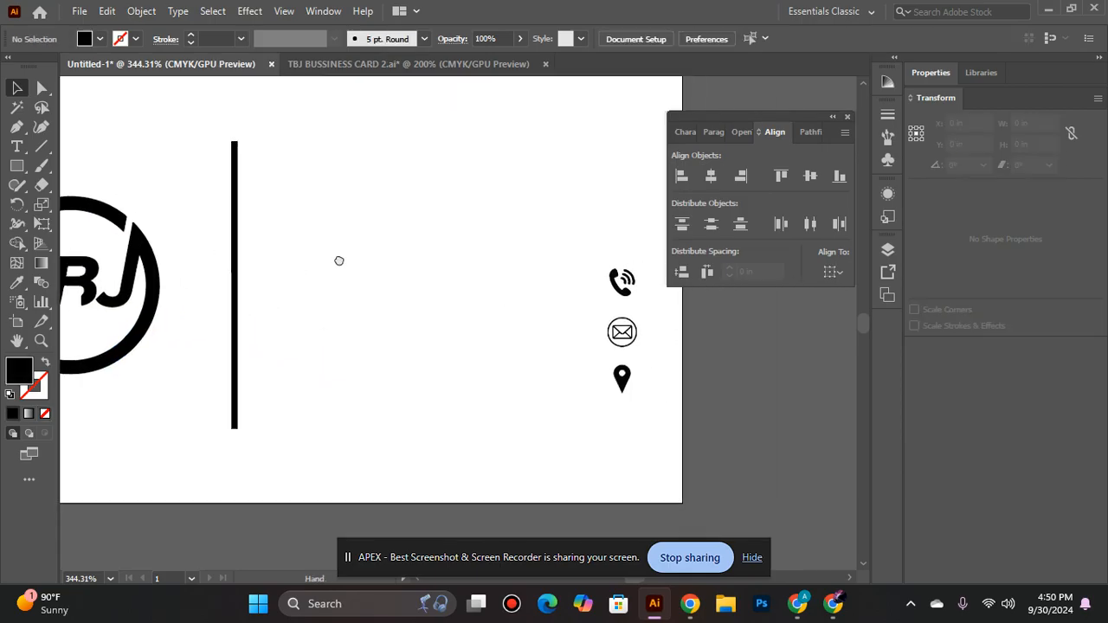
left_click(619, 291)
right_click(615, 286)
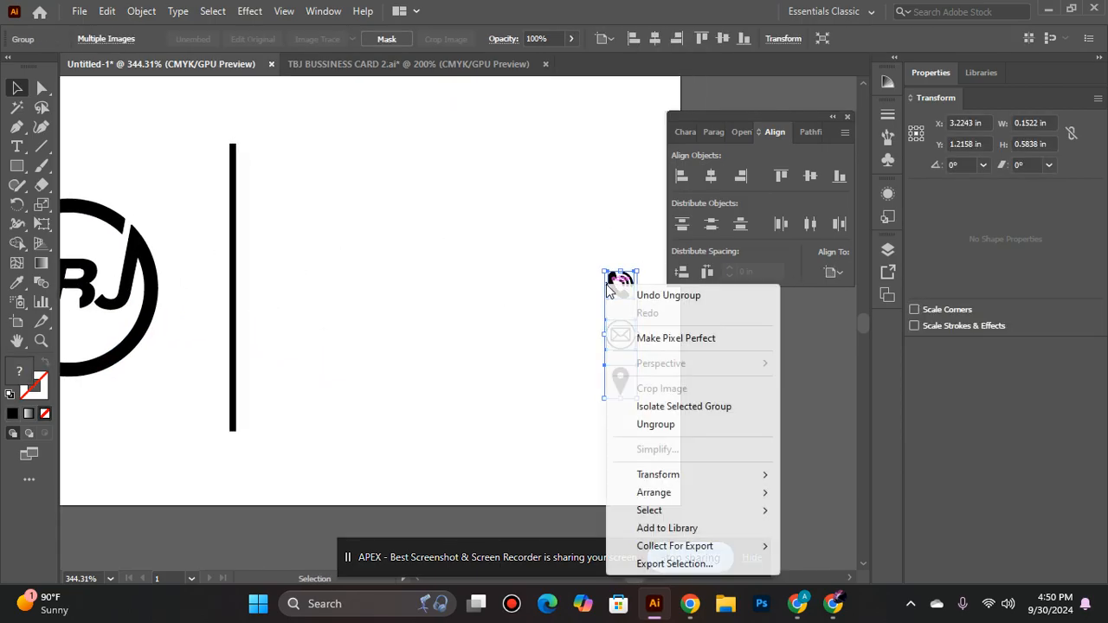
left_click(669, 426)
left_click(425, 384)
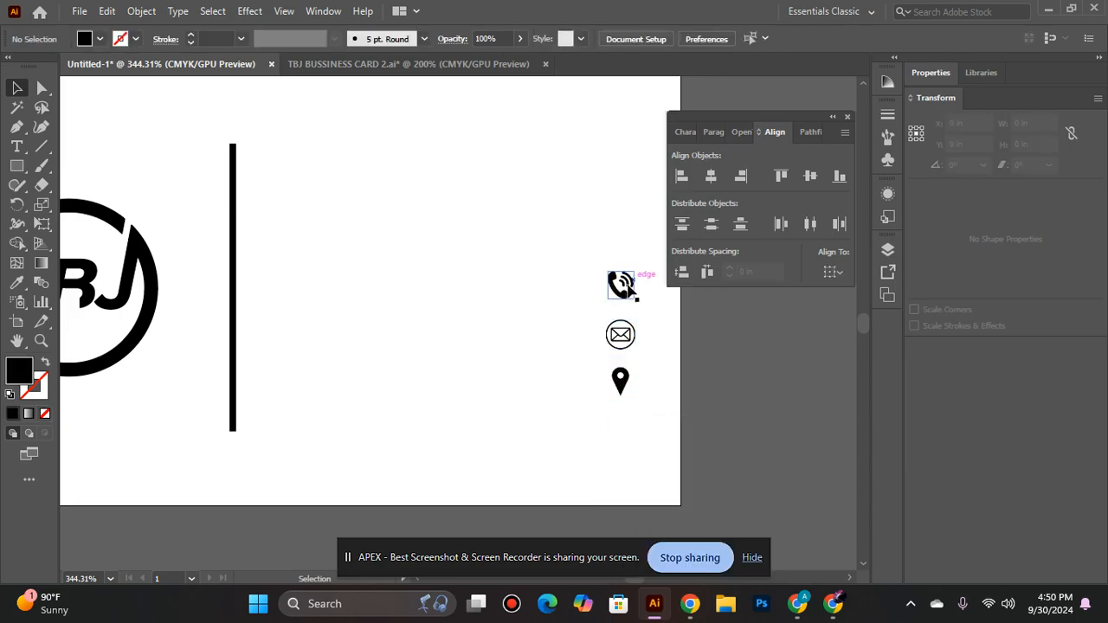
- Move the phone icon horizontally towards the divider line, to about X 1.70 in
left_click(619, 284)
left_click(591, 288)
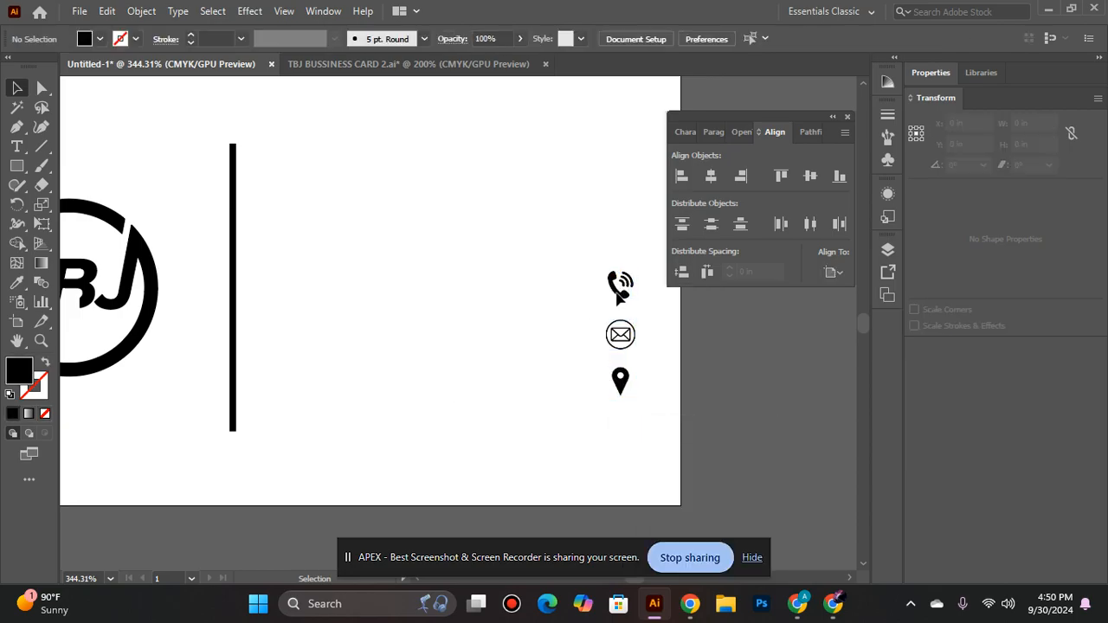
left_click_drag(472, 255, 650, 292)
left_click_drag(483, 263, 624, 281)
left_click_drag(510, 275, 510, 275)
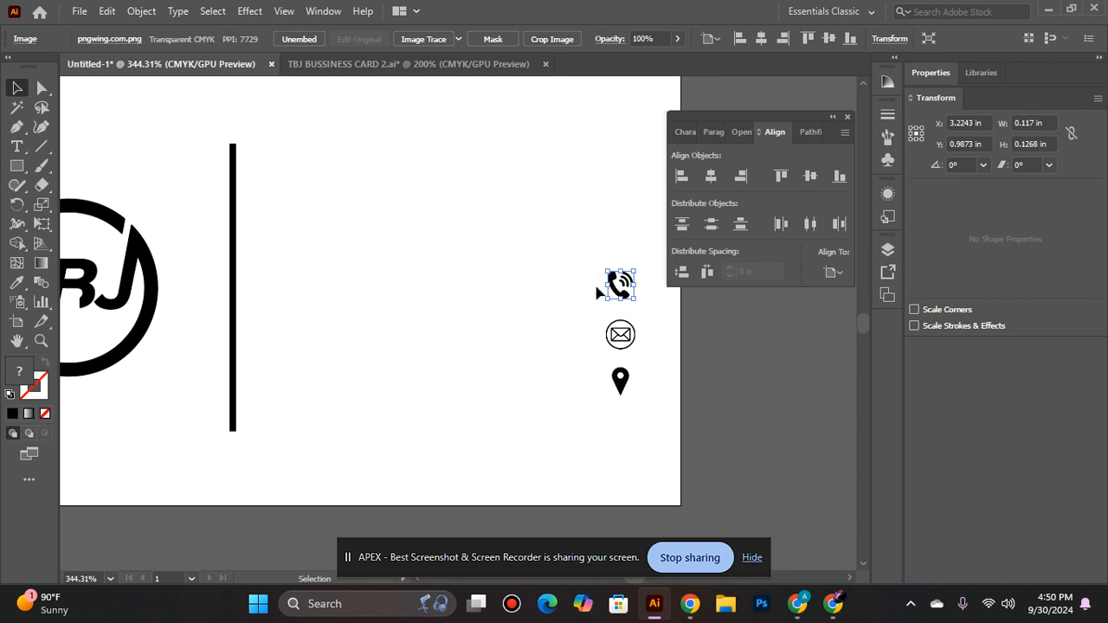
left_click_drag(624, 278, 486, 266)
left_click(488, 281)
left_click_drag(618, 294, 482, 262)
left_click_drag(605, 285, 309, 216)
left_click_drag(624, 285, 594, 284)
key("Left")
key("Left")
key("Left")
key("Left")
key("Left")
key("Left")
key("Left")
key("Left")
key("Left")
key("Left")
key("Left")
key("Left")
key("Left")
key("Left")
key("Left")
key("Left")
key("Left")
key("Left")
key("Left")
key("Left")
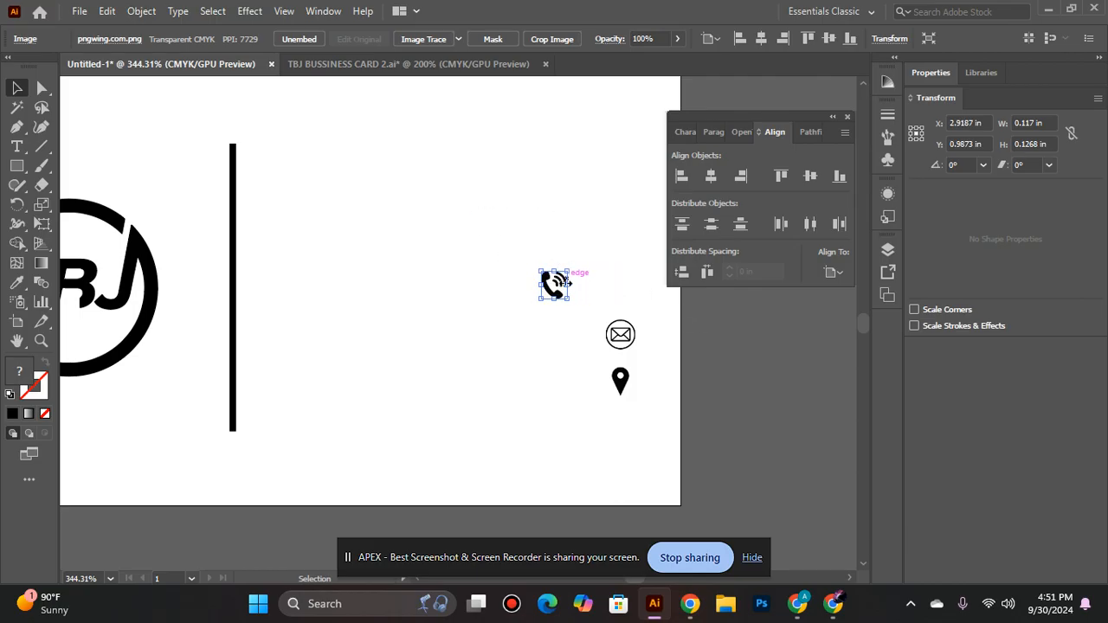
left_click(550, 323)
left_click_drag(362, 248, 384, 247)
key("Left")
key("Left")
key("Left")
key("Left")
key("Left")
key("Left")
key("Left")
key("Left")
key("Left")
key("Left")
key("Left")
key("Left")
key("Left")
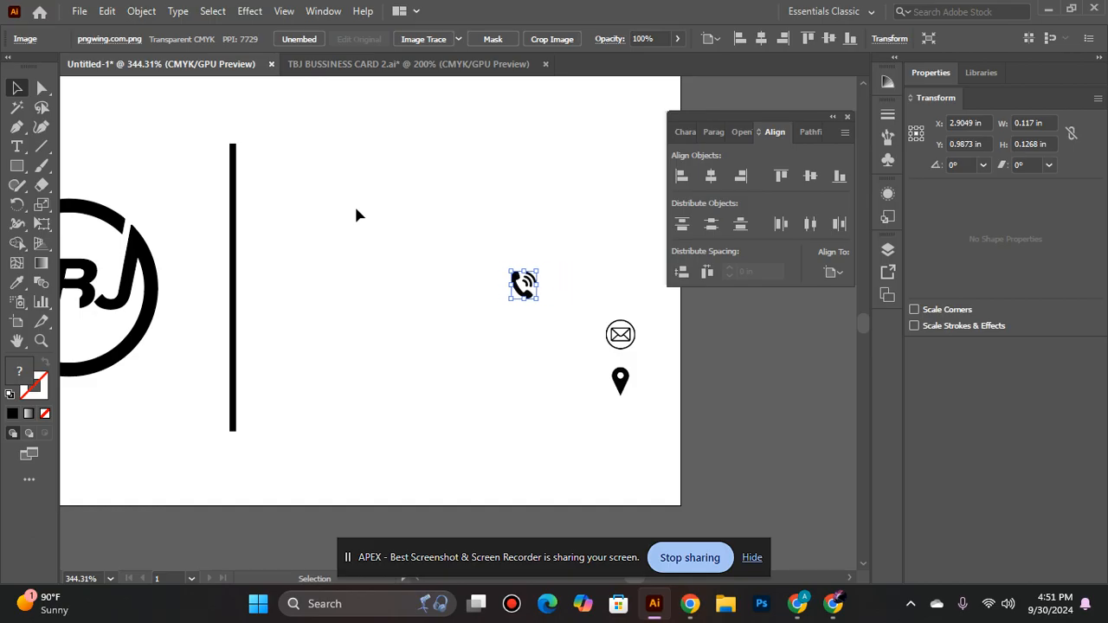
key("Left")
key("Left")
key("Left")
key("Left")
key("Left")
key("Left")
key("Left")
key("Left")
key("Left")
key("Left")
key("Left")
key("Left")
key("Left")
key("Left")
key("Left")
key("Left")
key("Left")
key("Left")
key("Left")
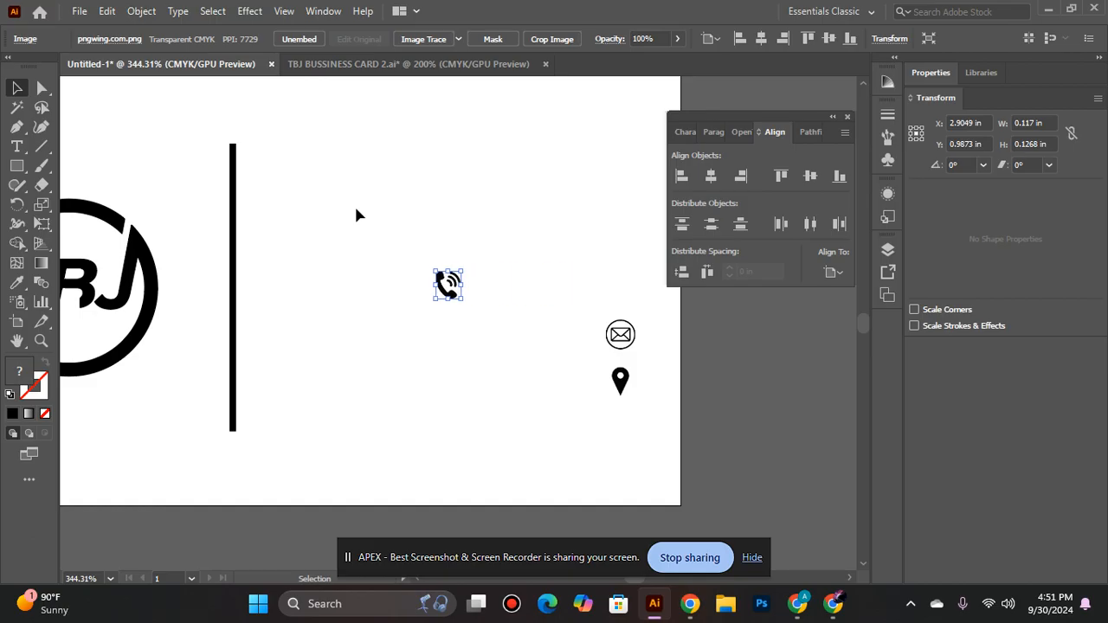
key("Left")
key("Left")
key("Left")
key("Left")
key("Left")
key("Left")
key("Left")
key("Left")
key("Left")
key("Left")
key("Left")
key("Left")
key("Left")
key("Left")
key("Left")
key("Left")
key("Left")
key("Left")
key("Left")
key("Left")
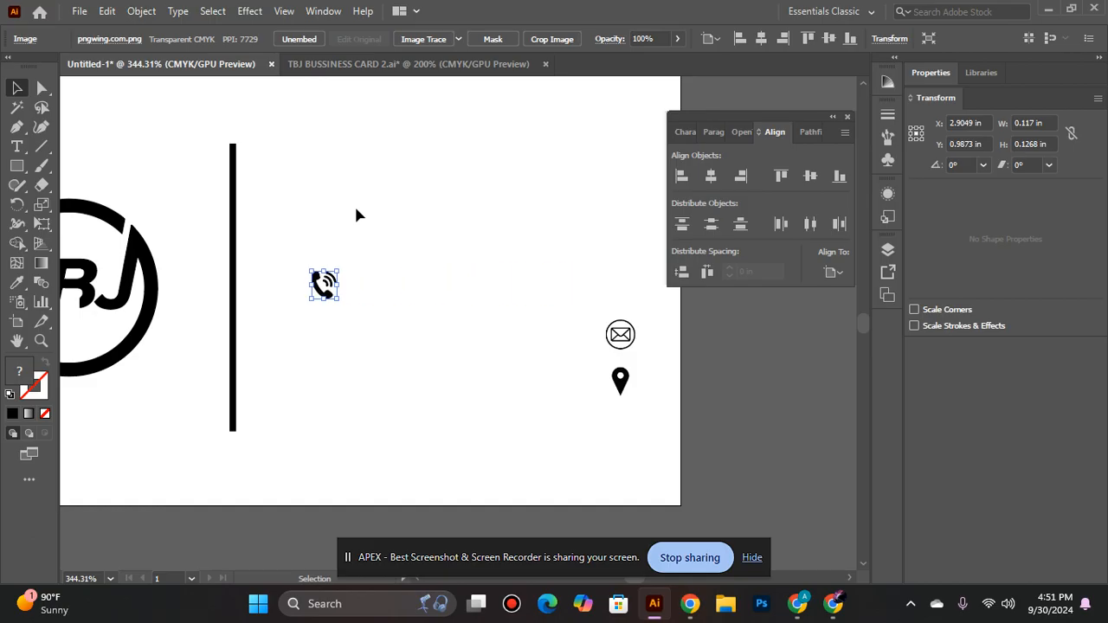
key("Left")
key("Left")
key("Left")
key("Left")
key("Left")
- Raise the phone icon close to the divider line's upper end and nudge it towards the line, to about X 1.61 in
key("Up")
key("Up")
key("Up")
key("Up")
key("Up")
key("Up")
key("Up")
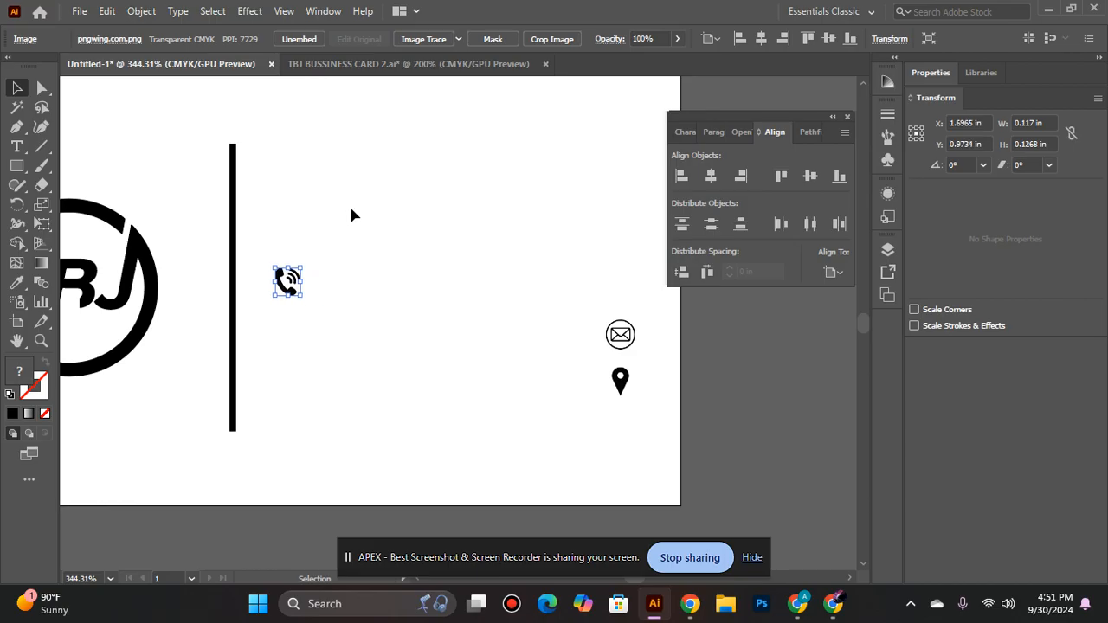
key("Up")
key("Up")
key("Up")
key("Up")
key("Up")
key("Up")
key("Up")
key("Up")
key("Up")
key("Up")
key("Up")
key("Up")
key("Up")
key("Up")
key("Up")
key("Up")
key("Up")
key("Up")
key("Up")
key("Up")
key("Left")
key("Left")
key("Left")
key("Left")
key("Left")
key("Left")
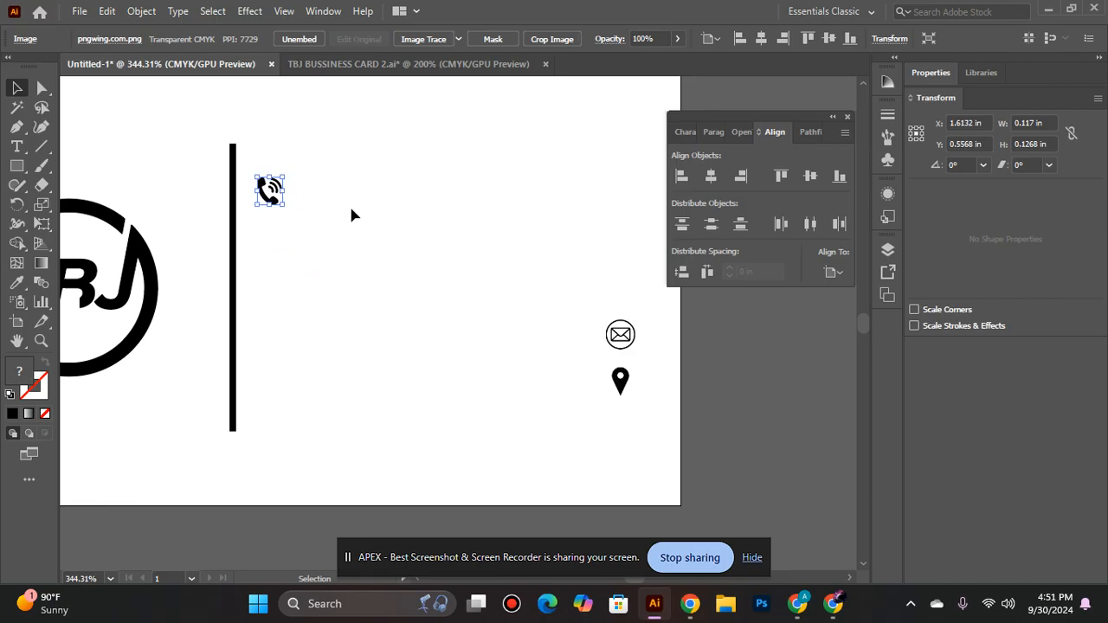
key("Up")
left_click(346, 213)
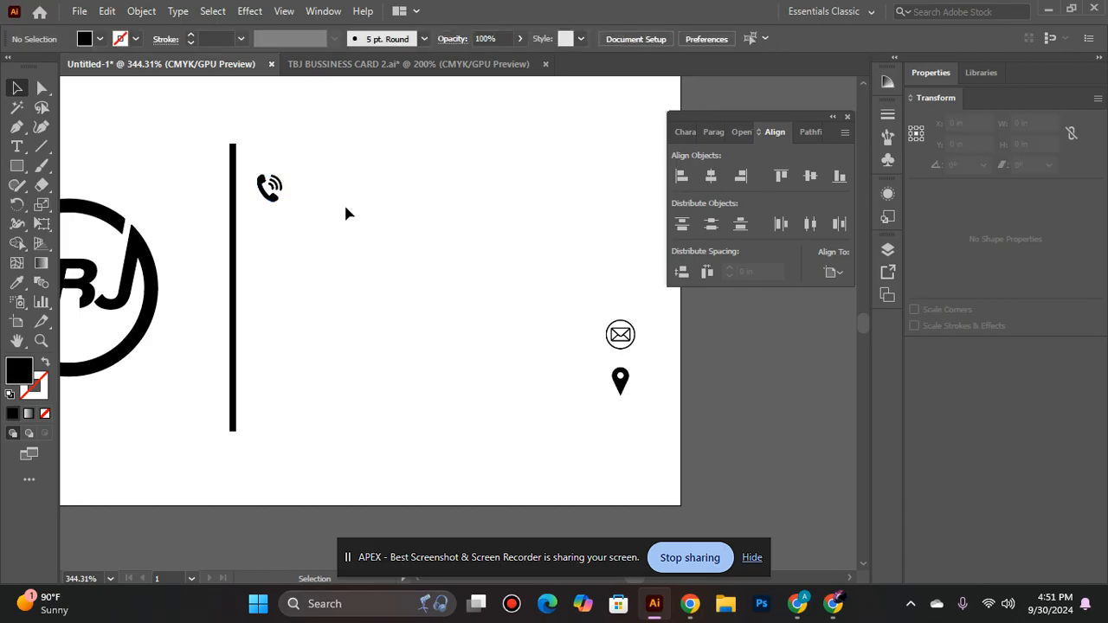
- Add a text line with the contact phone number, in hyphen-separated groups of three digits, below the phone icon
left_click(17, 145)
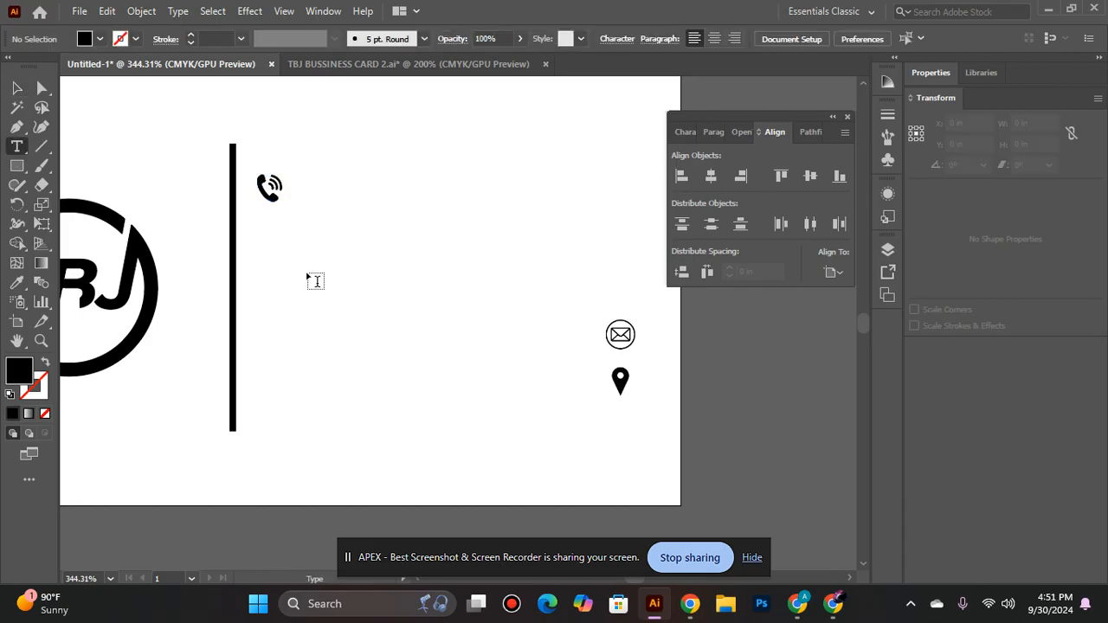
left_click(306, 271)
key("BackSpace")
type("111")
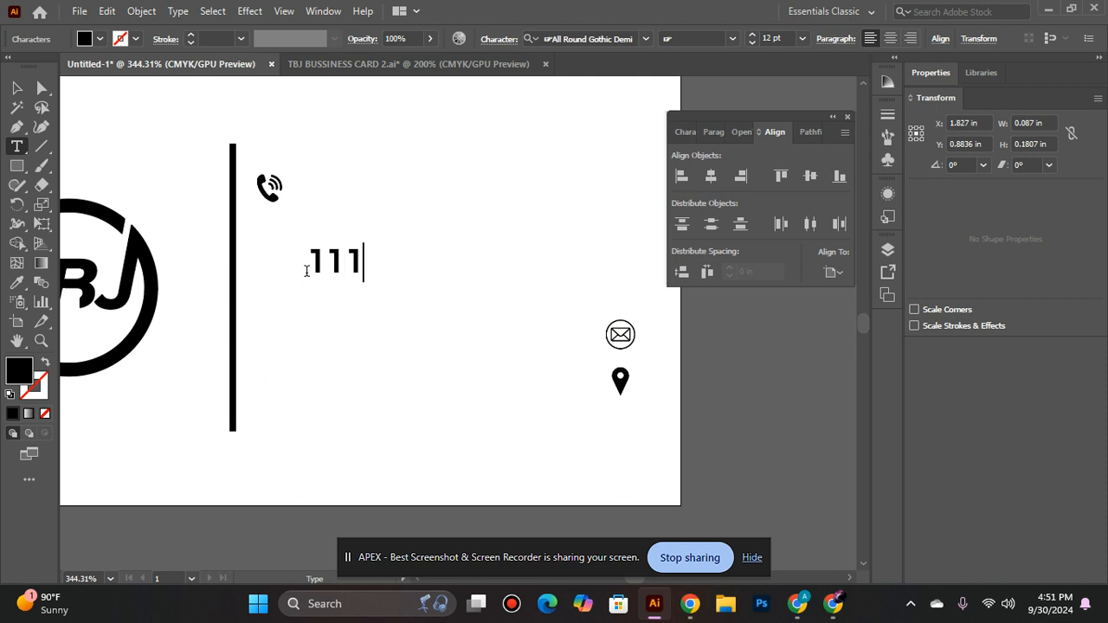
type("-222-")
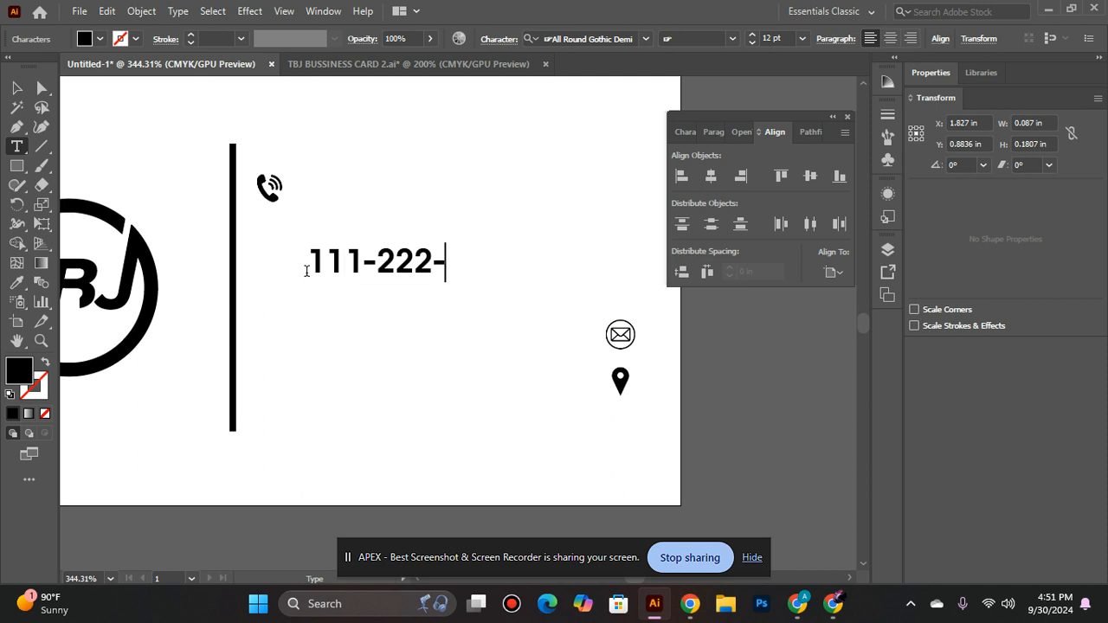
type("444")
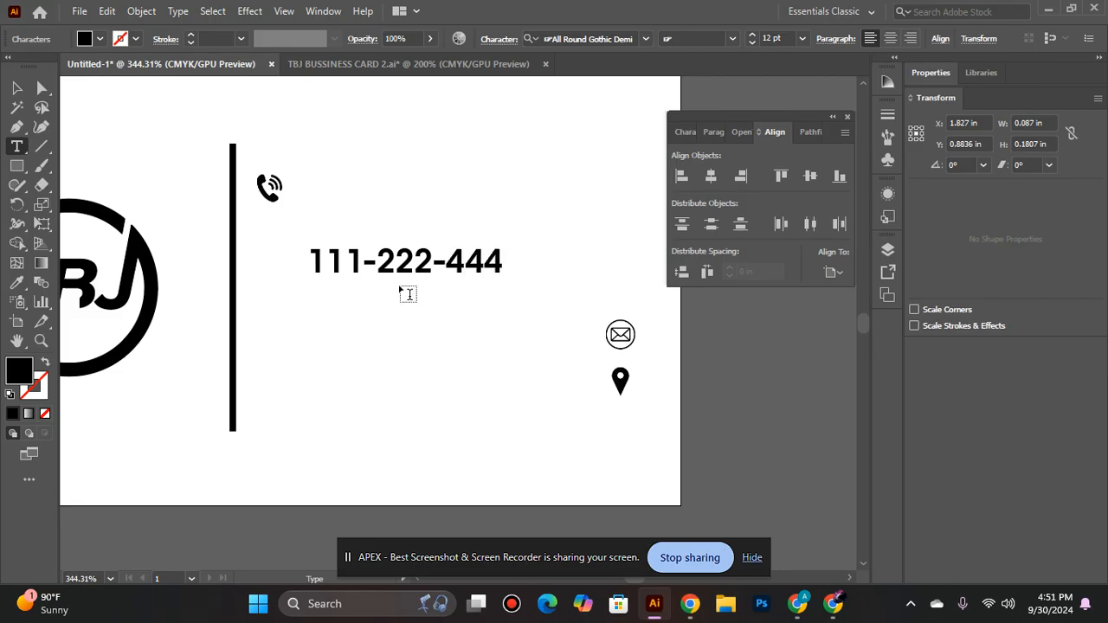
type("-22")
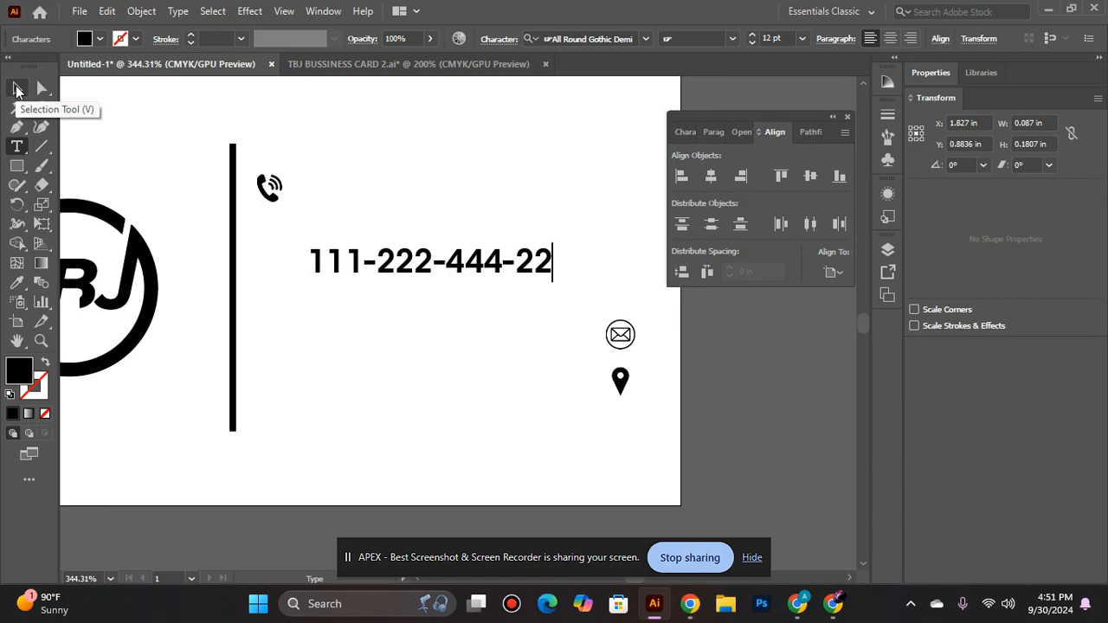
type("2")
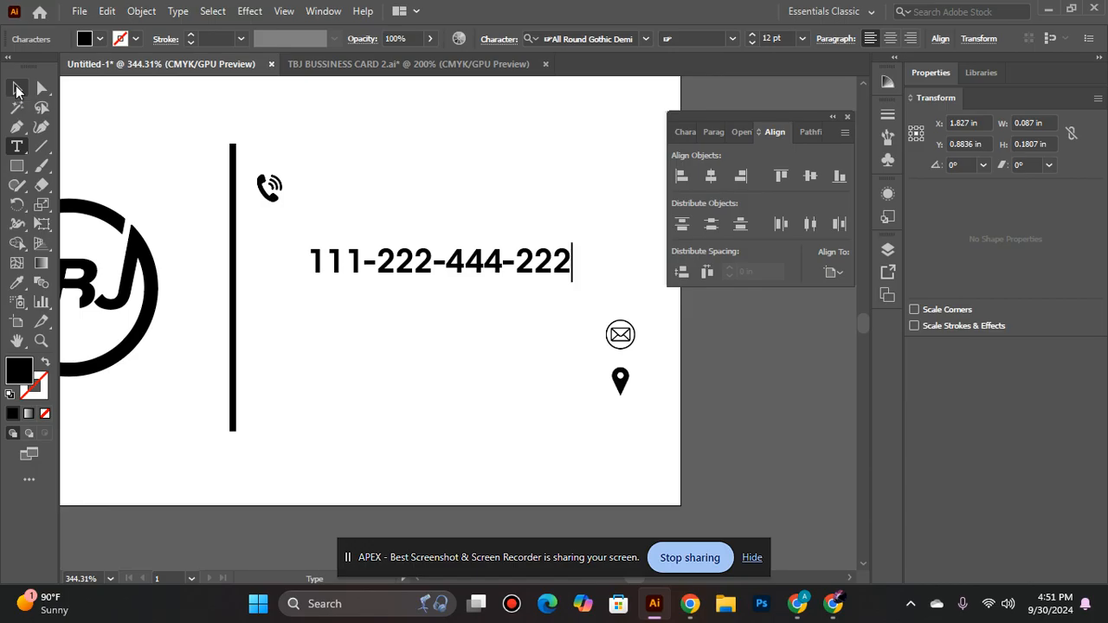
- Set the phone number text to 10 pt in the All Round Gothic Bold font
left_click(12, 85)
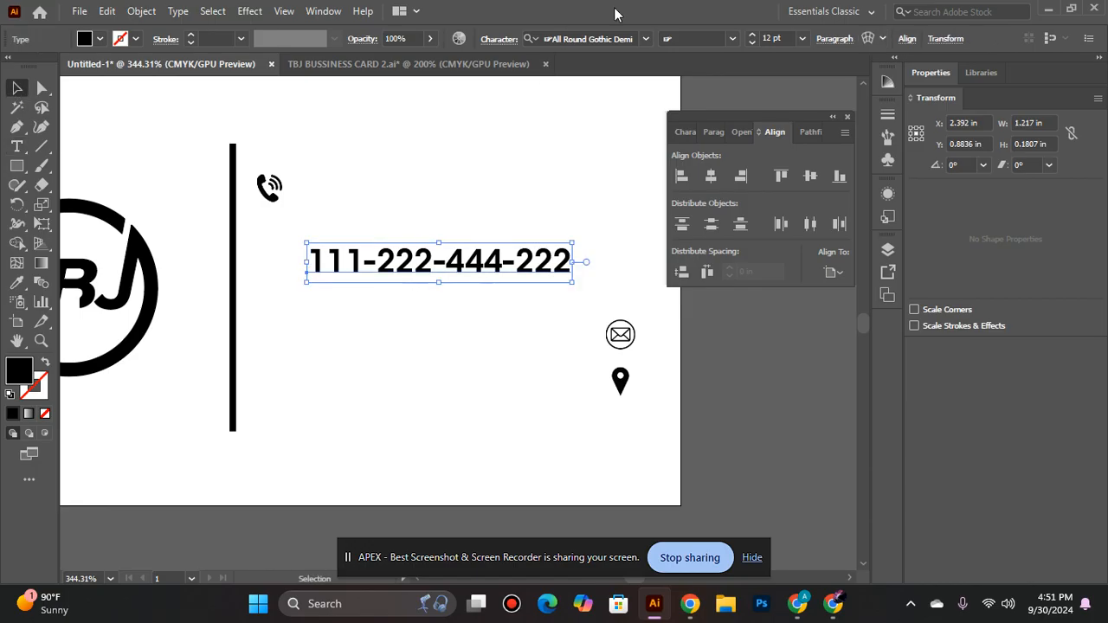
left_click(752, 42)
left_click(752, 43)
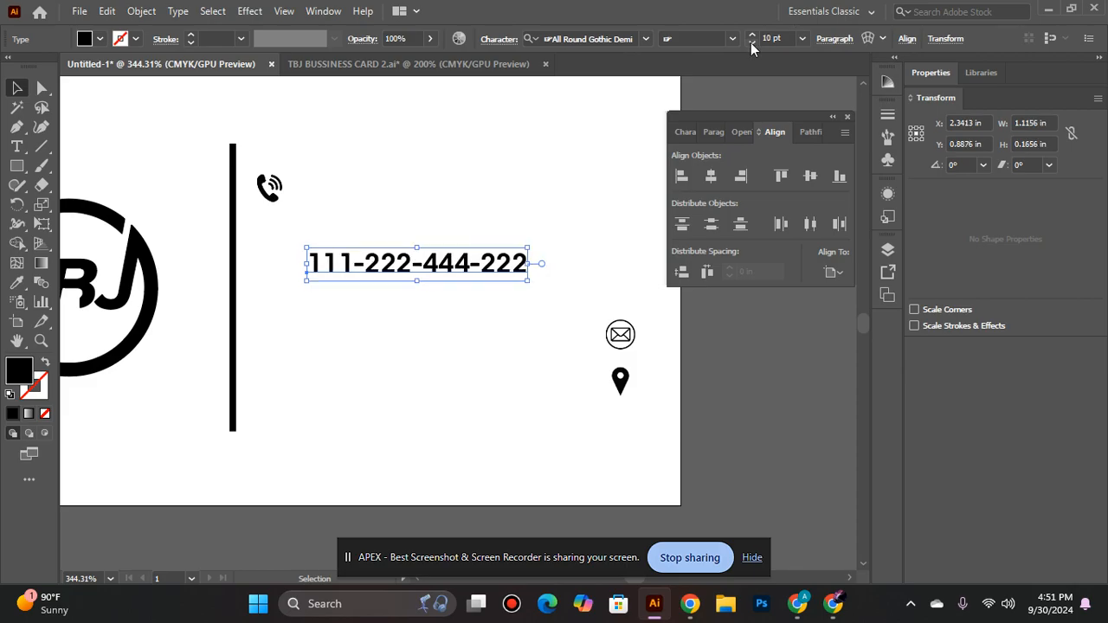
left_click(642, 39)
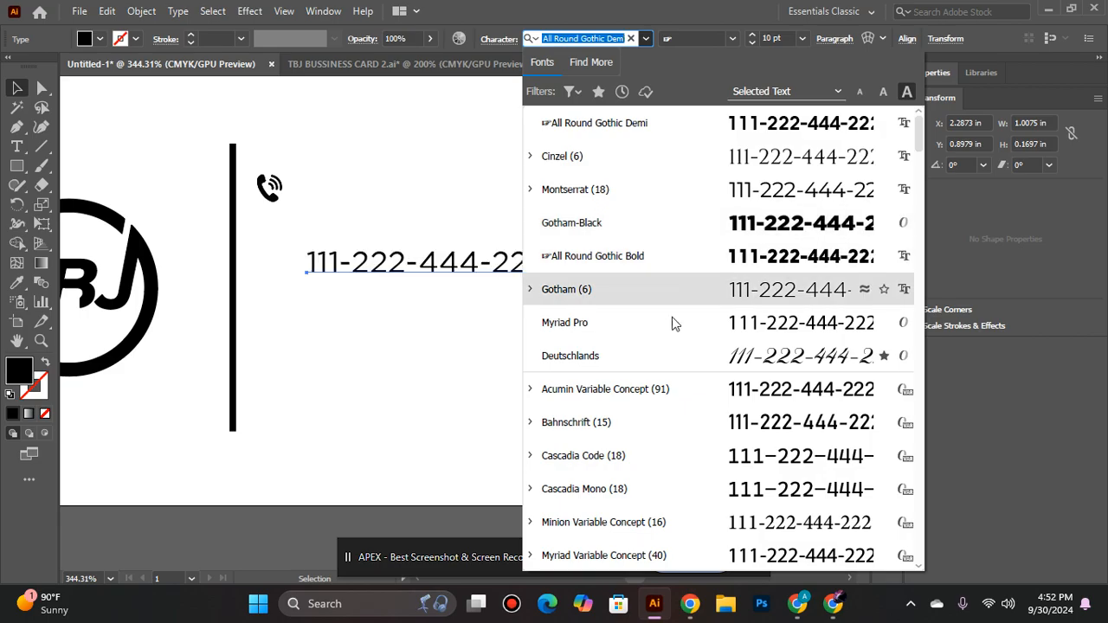
scroll(672, 339, "down", 4)
scroll(667, 469, "down", 3)
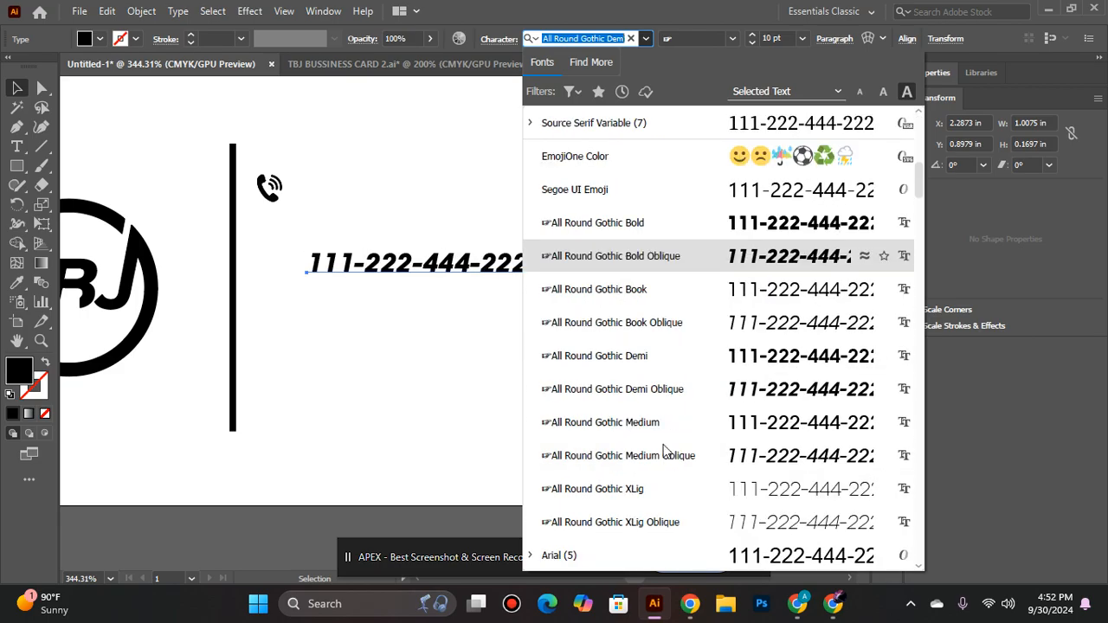
left_click(635, 222)
- Move the phone number beside the phone icon and align the vertical centres of both
left_click_drag(435, 271, 428, 197)
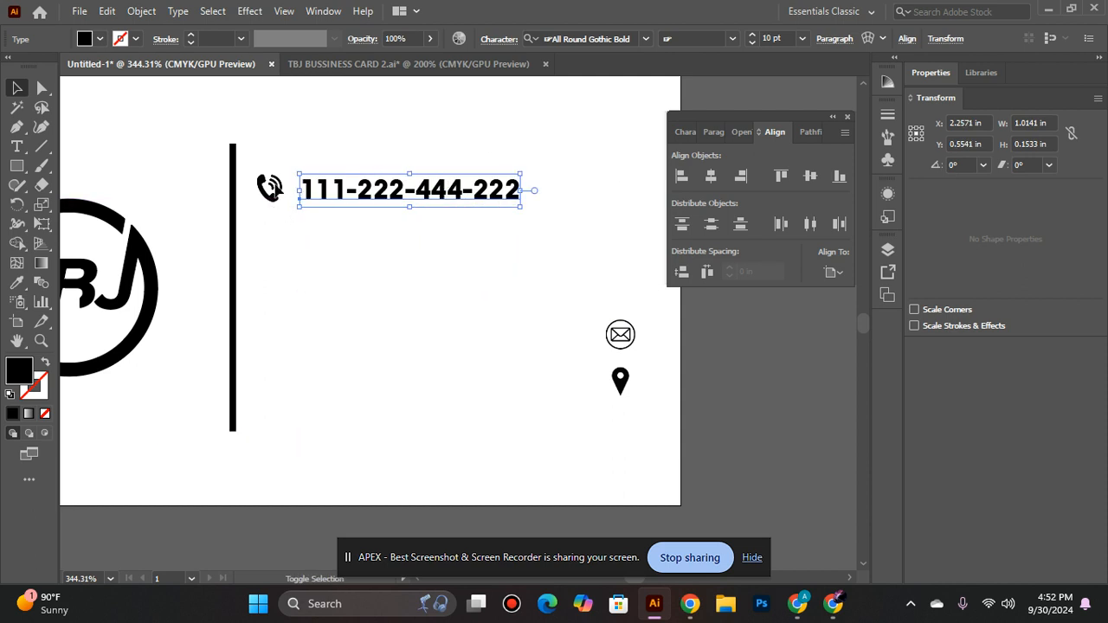
left_click(269, 208)
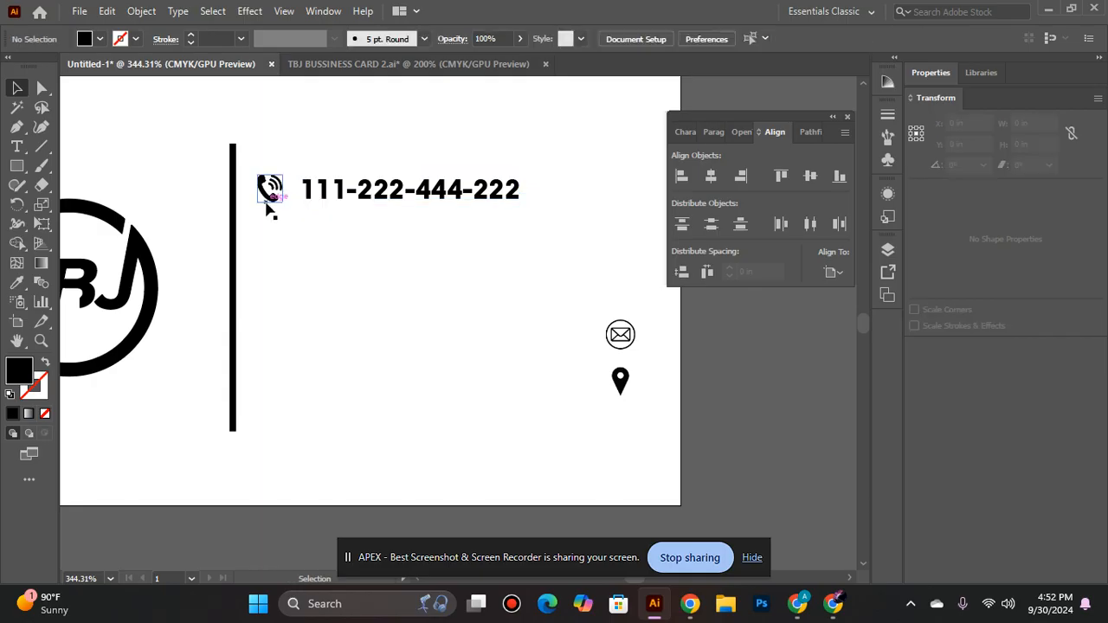
left_click(269, 193)
left_click(321, 192, "shift")
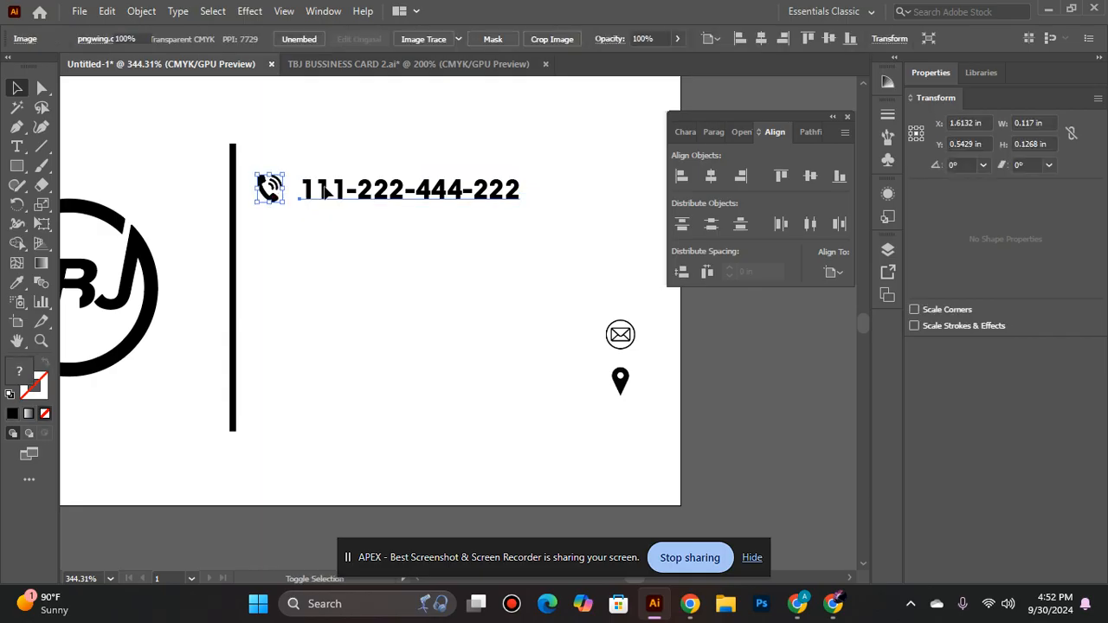
left_click(810, 177)
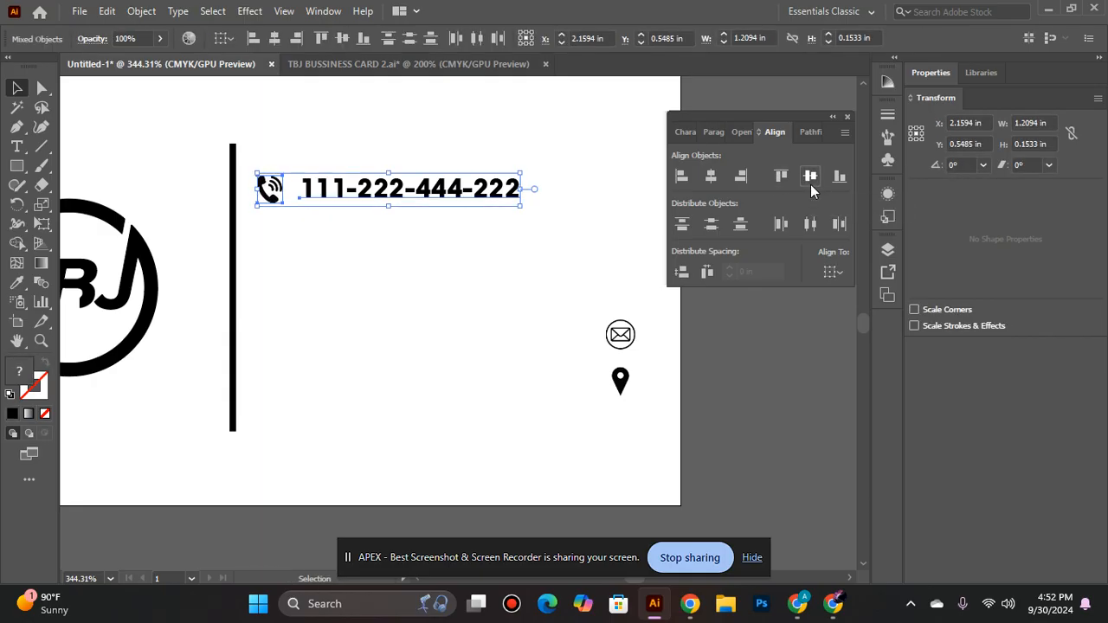
left_click(443, 292)
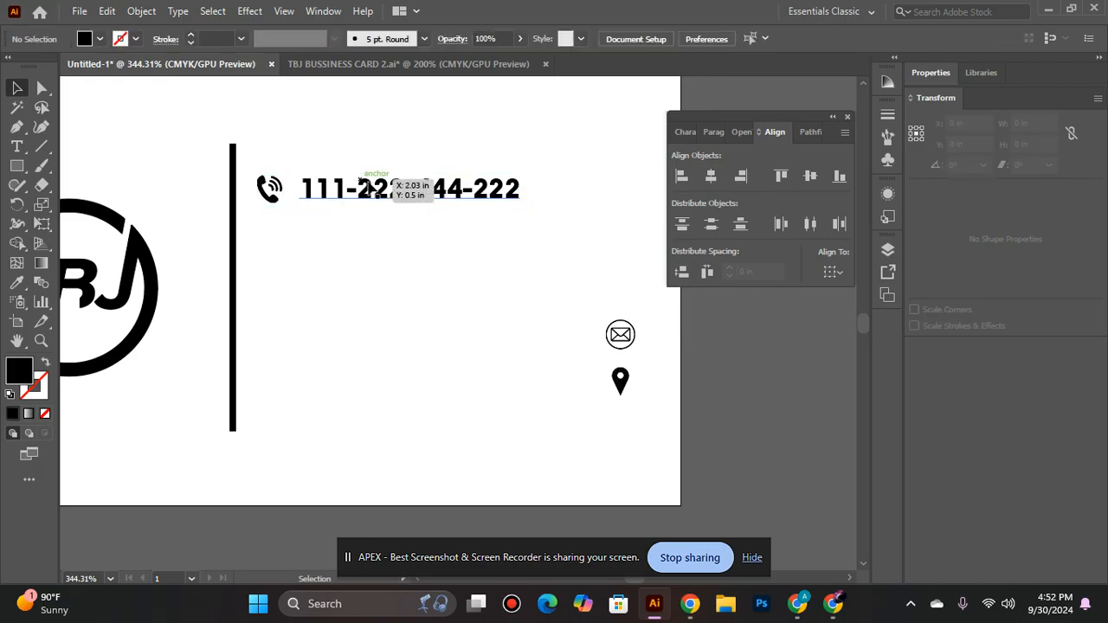
- Nudge the phone icon closer to the phone number, to about X 1.64 in
left_click(278, 192)
key("Right")
key("Right")
key("Right")
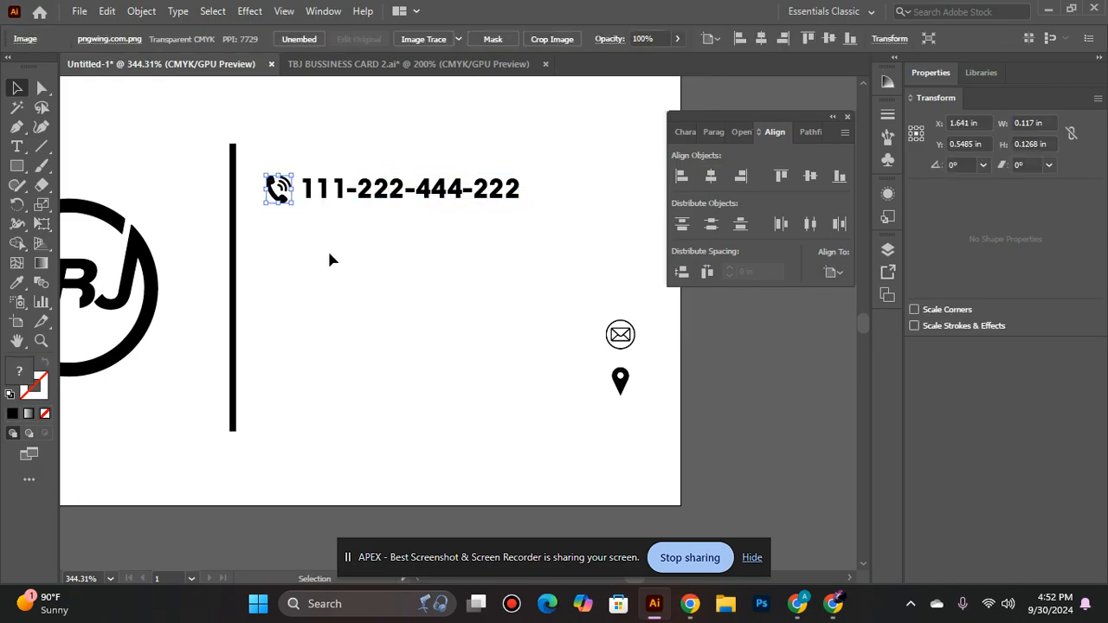
left_click(328, 249)
- Enlarge the phone icon slightly from its centre so that it stays clear of the phone number
left_click(279, 192)
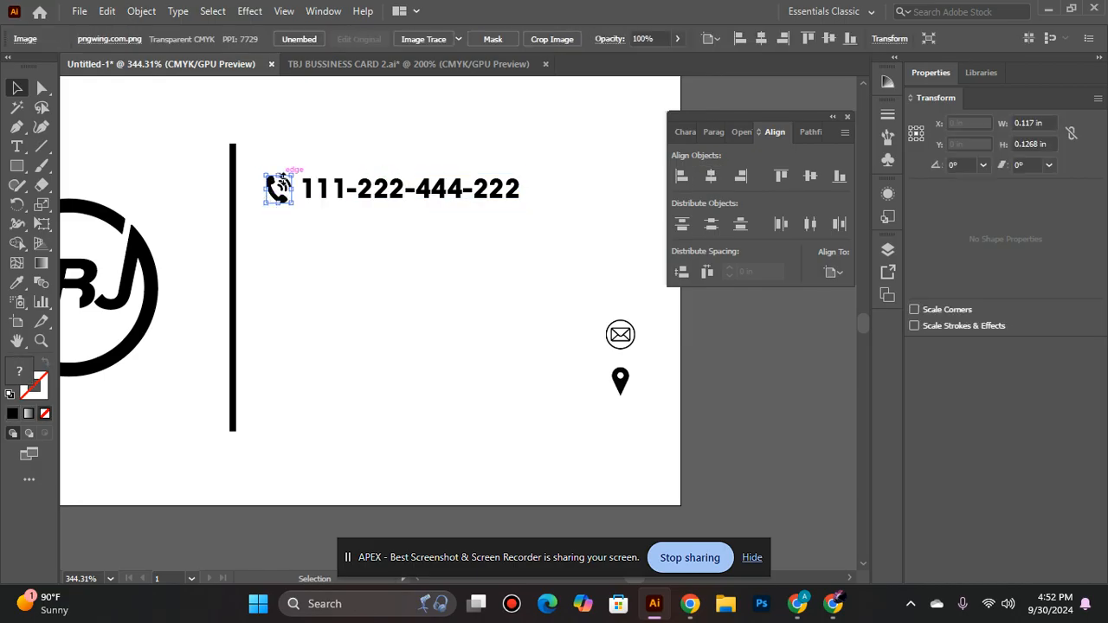
left_click_drag(295, 174, 301, 165)
left_click(293, 217)
left_click(291, 191)
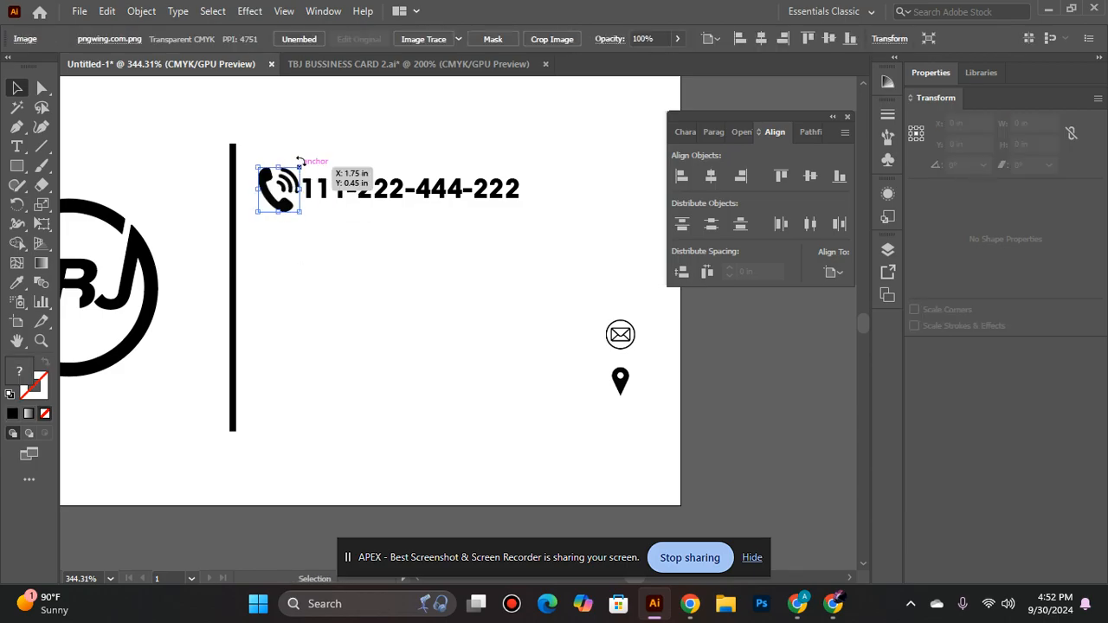
left_click_drag(301, 163, 295, 172)
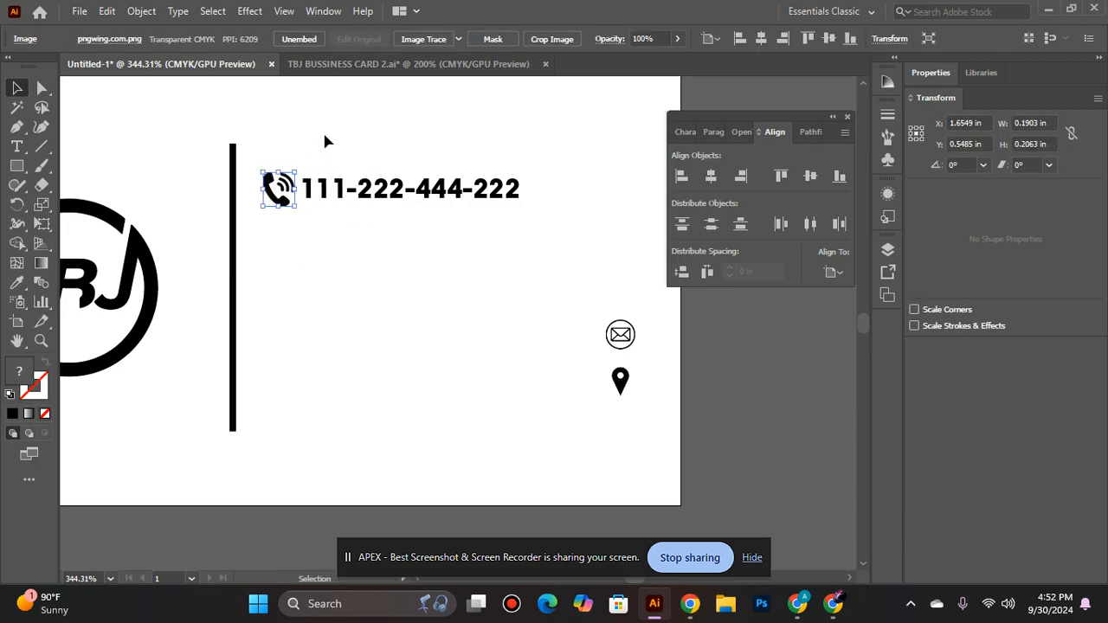
left_click(322, 131)
- Nudge the phone number slightly away from the phone icon to widen the gap between them
left_click(332, 197)
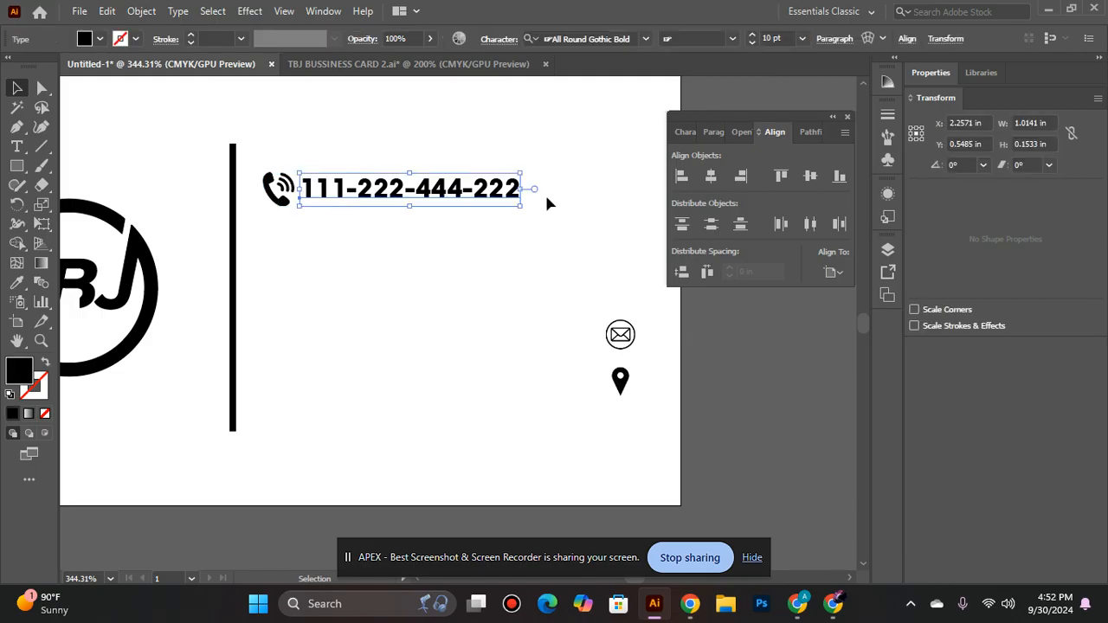
key("Right")
key("Right")
left_click(416, 236)
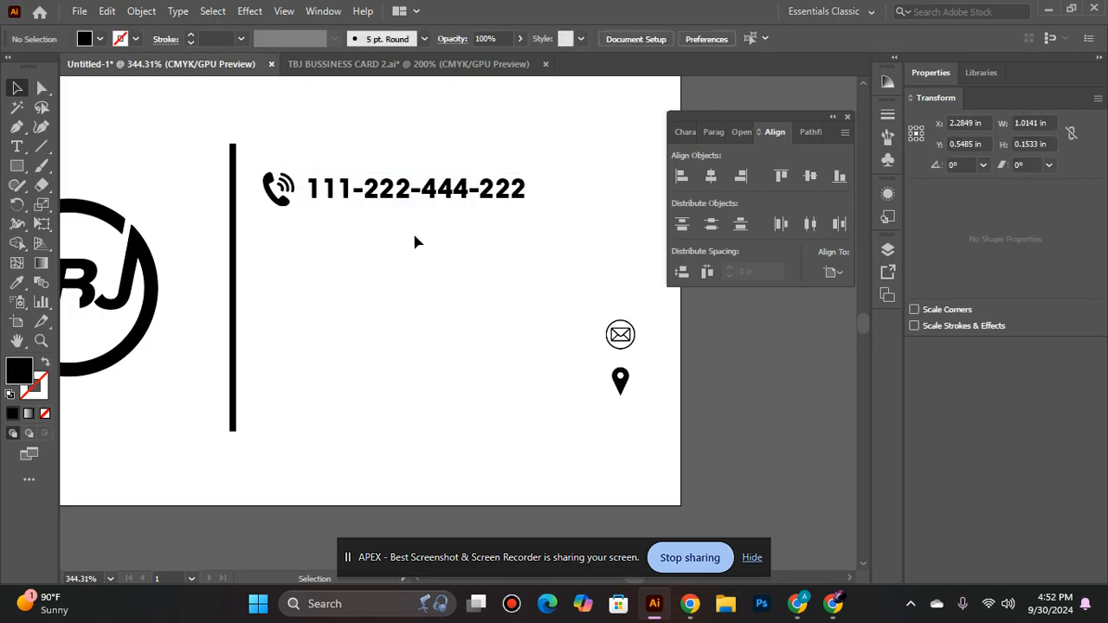
- Group the phone icon with the phone number and move the group slightly away from the divider line, to about X 2.26 in
left_click(279, 187)
left_click(382, 188, "shift")
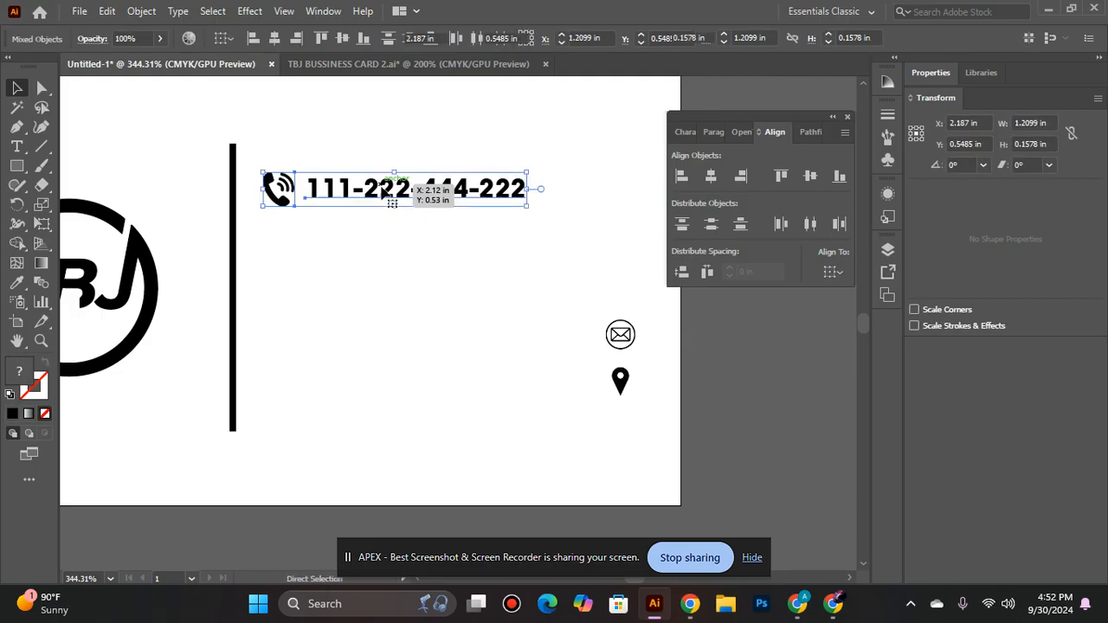
key("ctrl+g")
key("Right")
left_click_drag(382, 190, 394, 189)
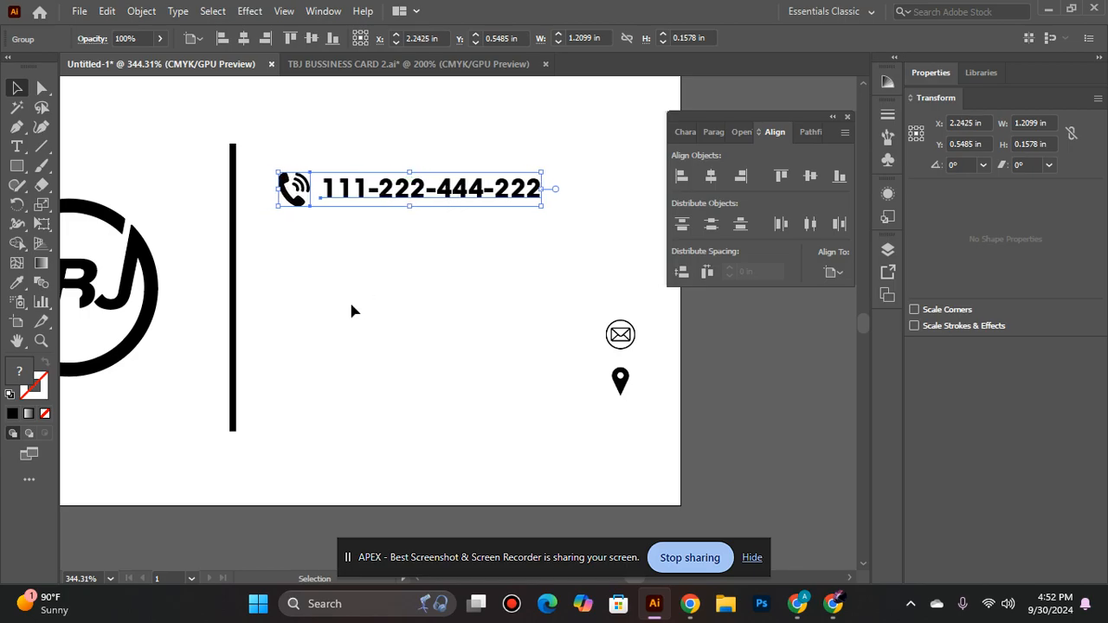
- Move the envelope icon directly below the phone icon, beside the divider line
left_click(345, 301)
left_click_drag(618, 336, 293, 272)
left_click(366, 320)
- Add a line of point text with the placeholder e-mail address beside the envelope icon
left_click(12, 148)
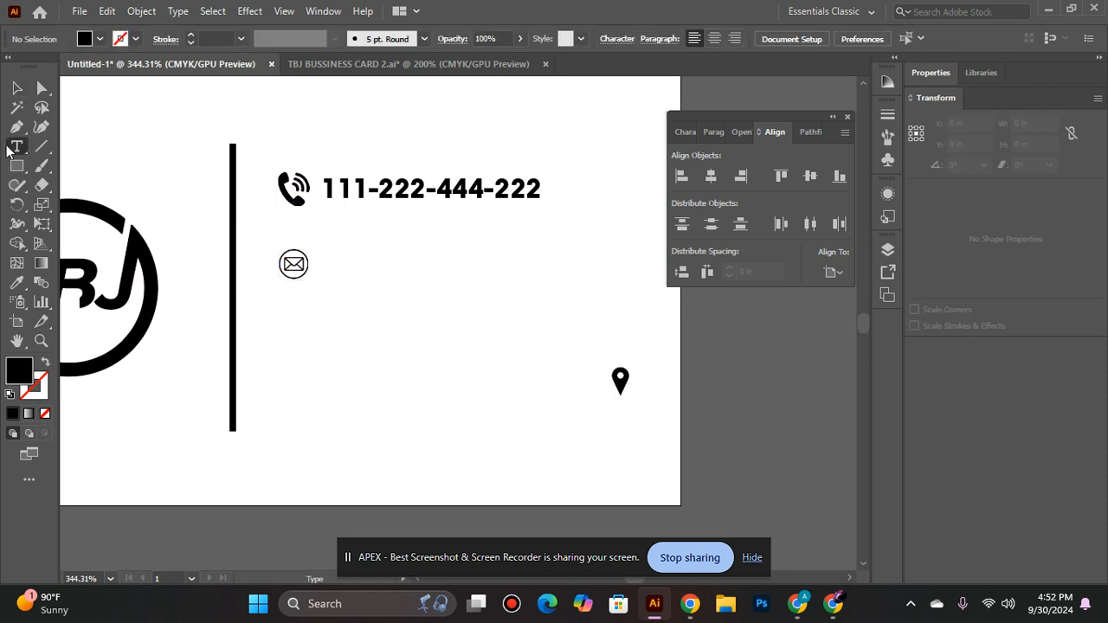
left_click(329, 262)
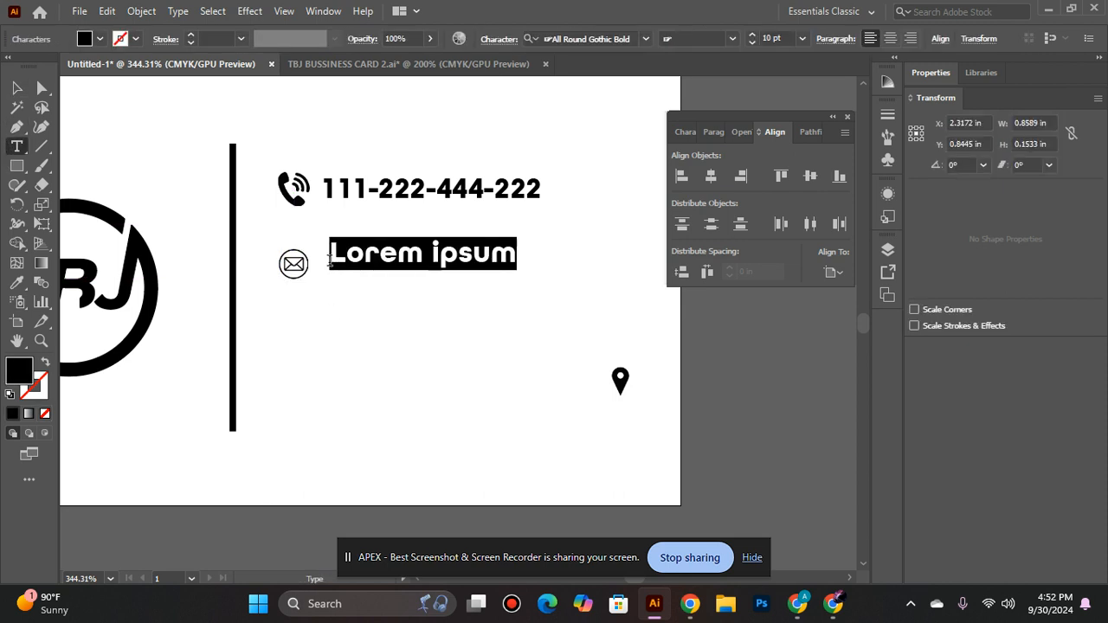
key("BackSpace")
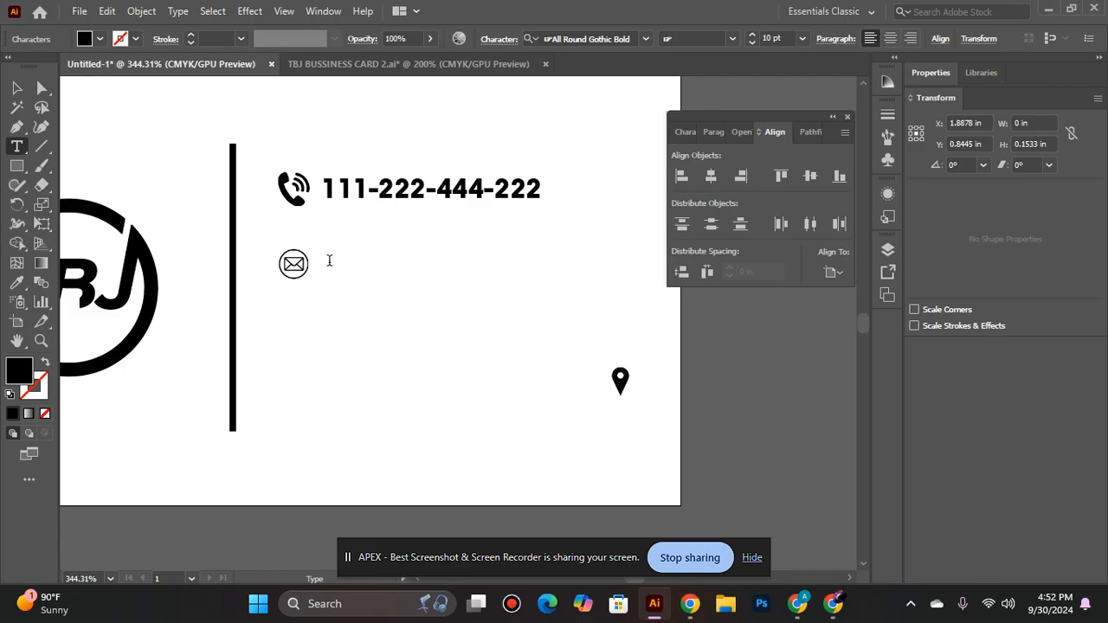
type("youremail")
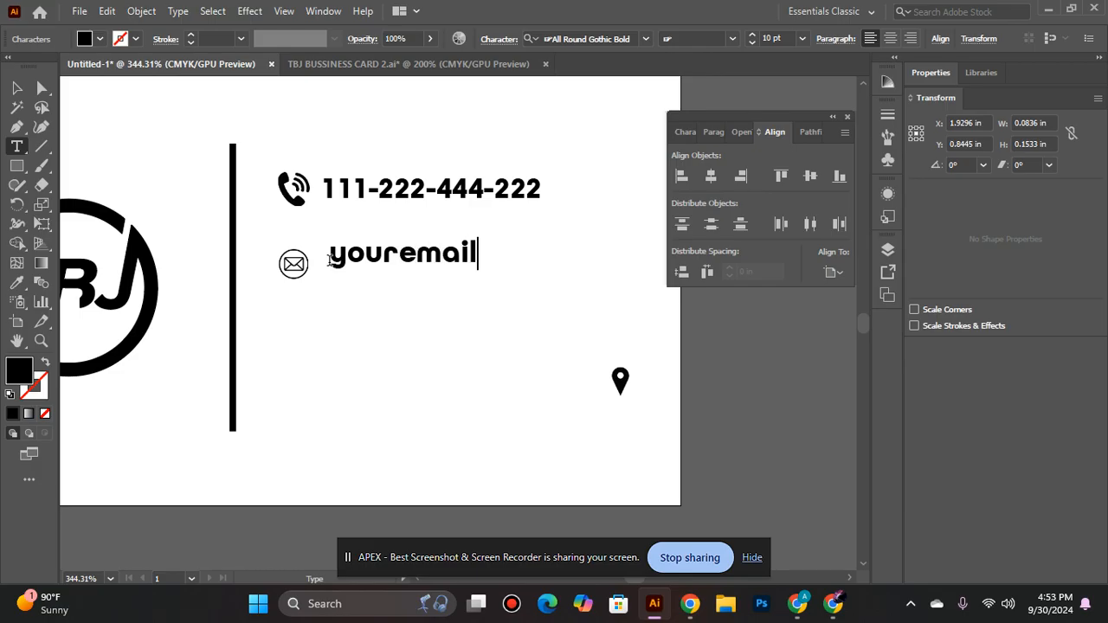
type("@g")
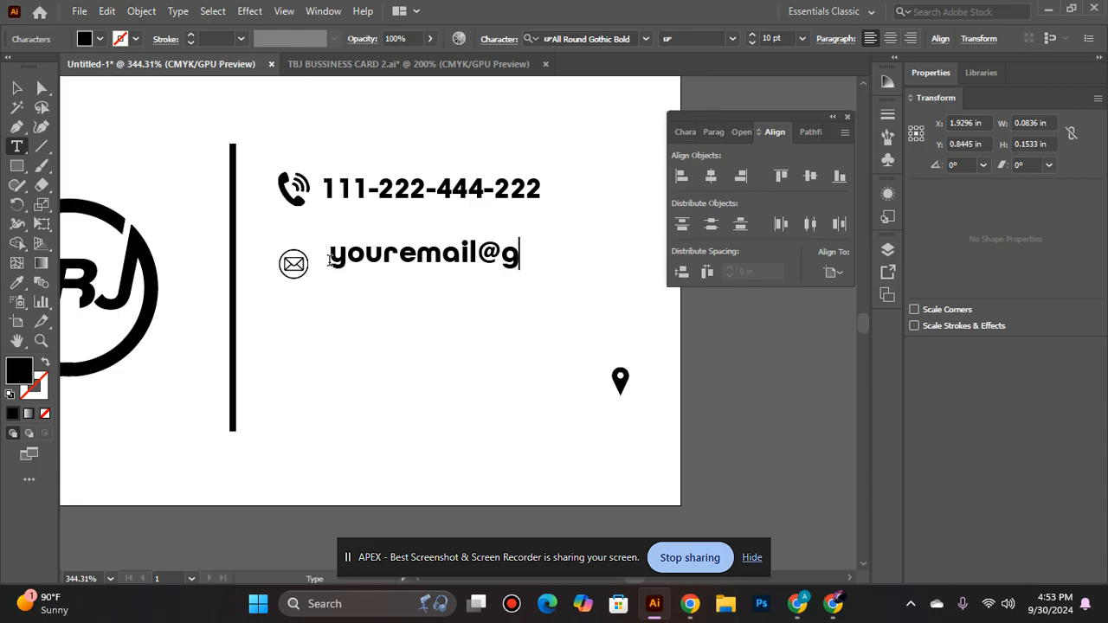
type("mail.")
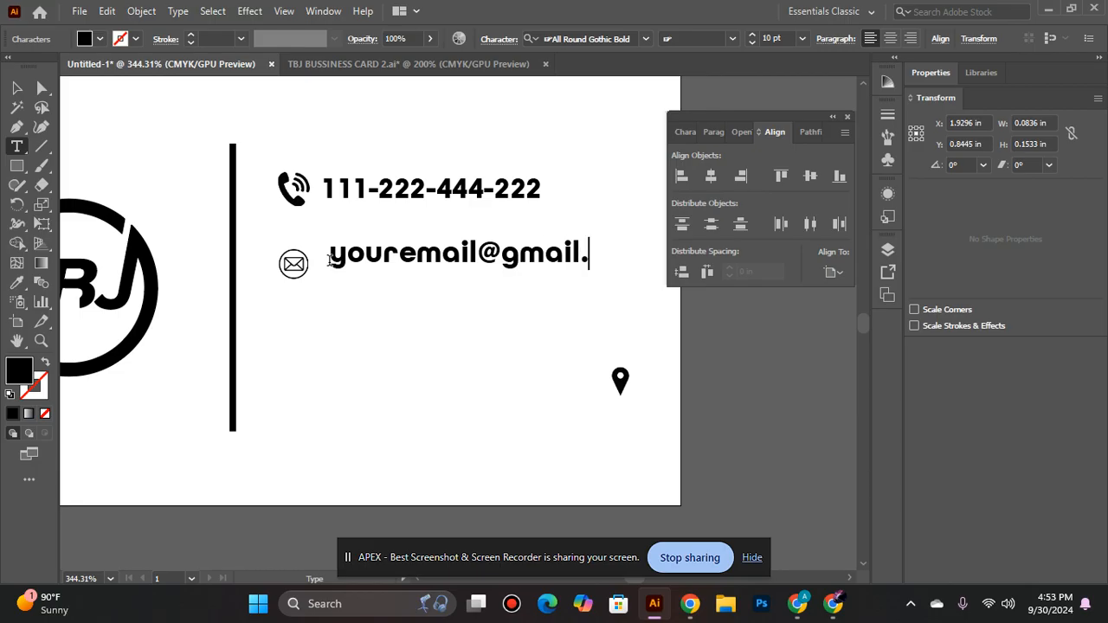
type("com")
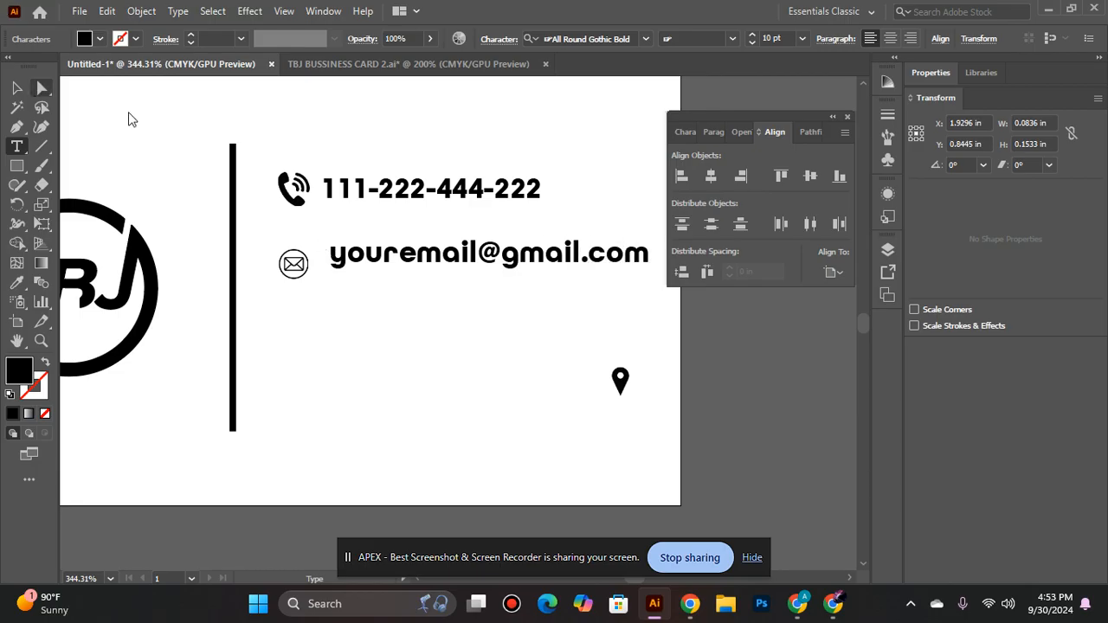
key("Escape")
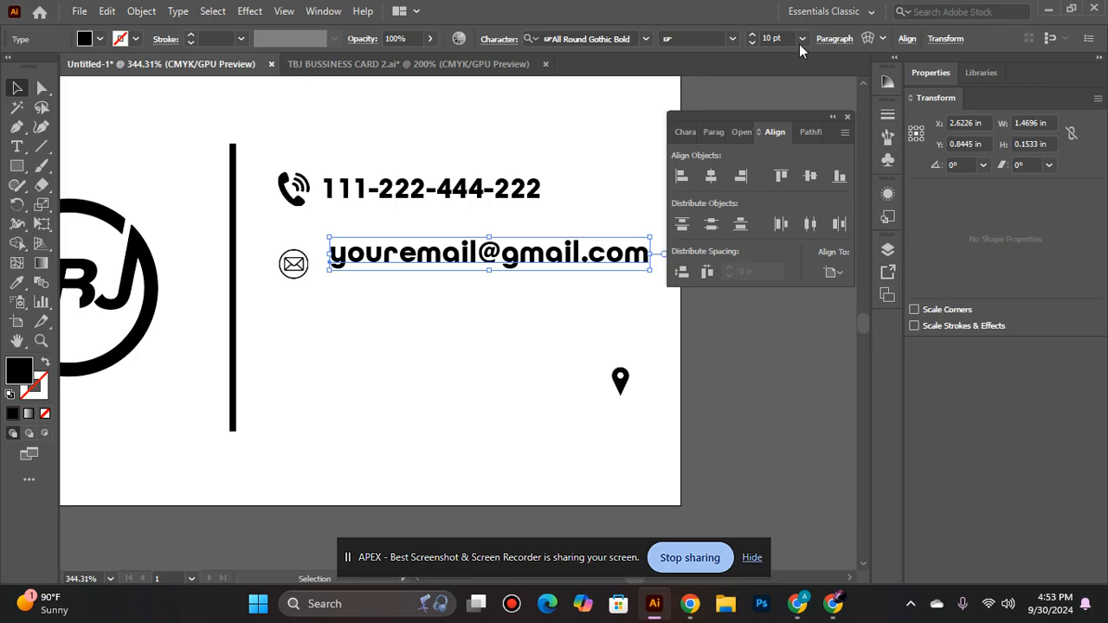
- Reduce the e-mail text's font size by one point and ungroup the phone icon from the phone number
left_click(751, 40)
left_click(521, 178)
right_click(527, 180)
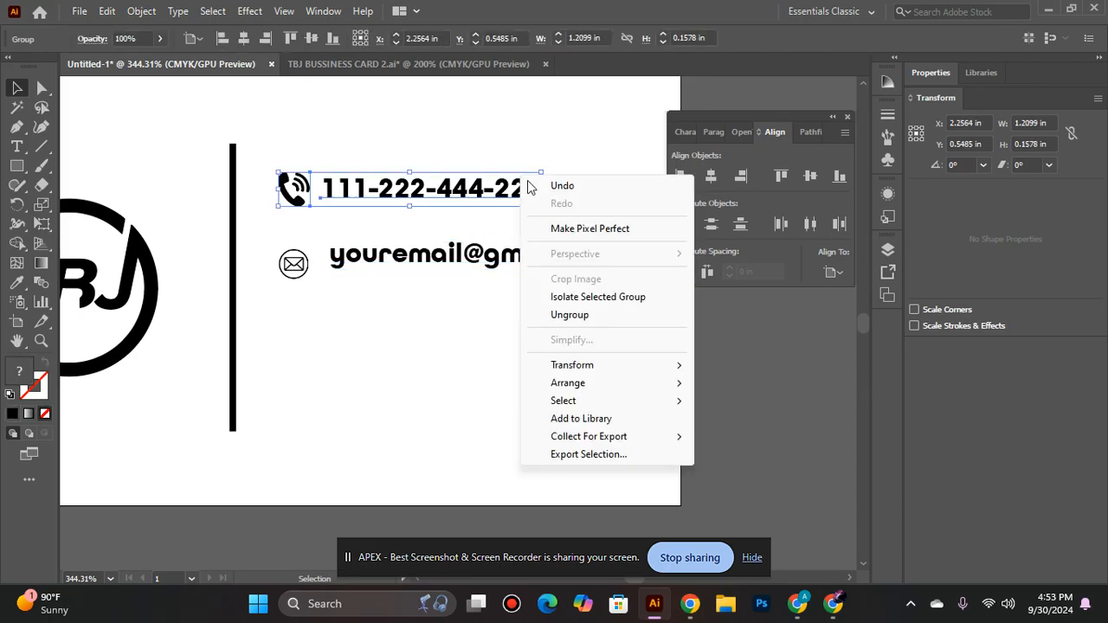
left_click(544, 314)
left_click(424, 374)
- Set the font size of both the phone number and the e-mail text to 8 pt
left_click(447, 188)
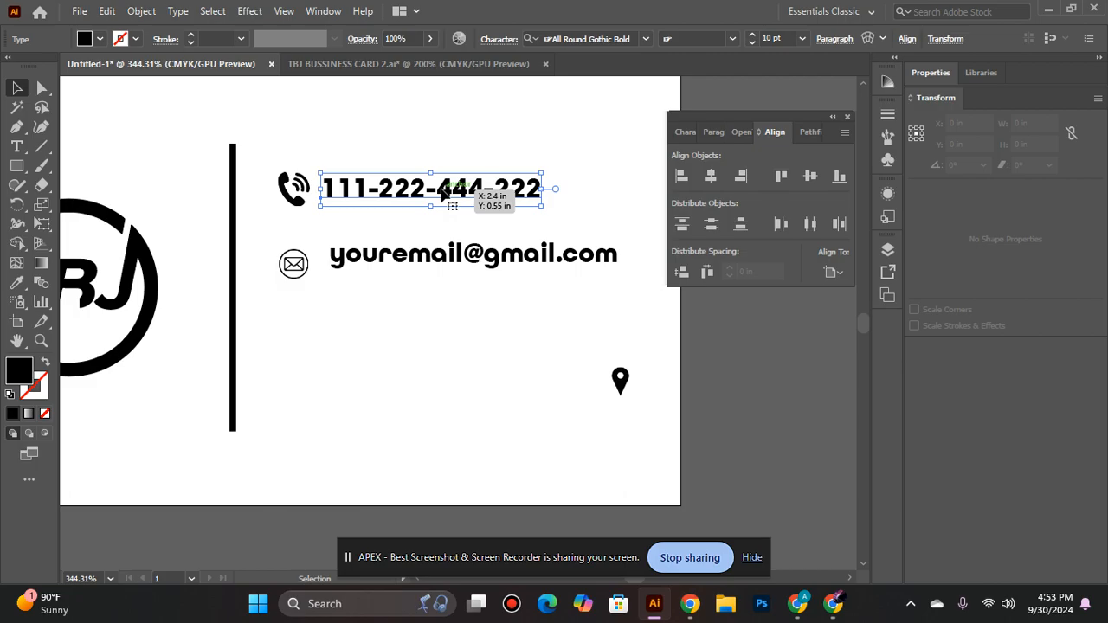
left_click(749, 43)
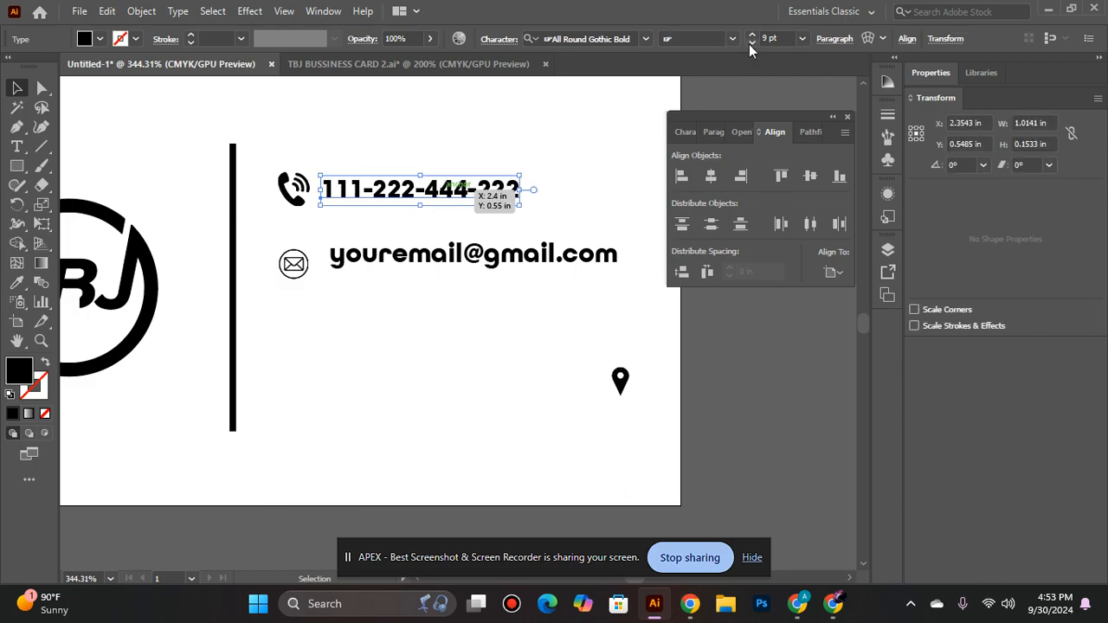
left_click(749, 44)
left_click(387, 265)
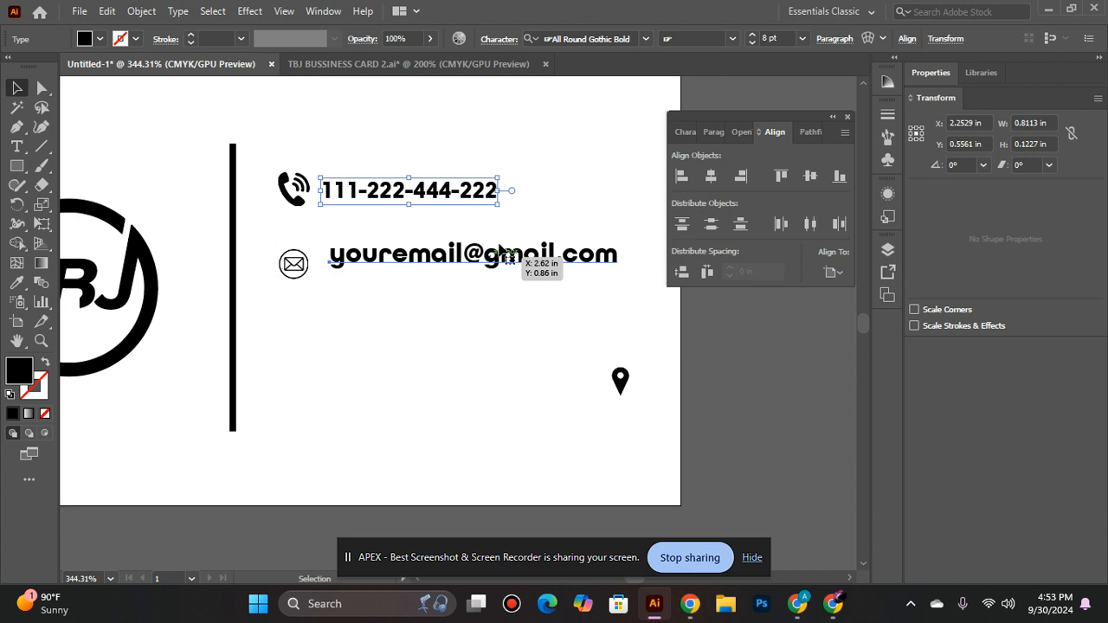
left_click(752, 44)
left_click(566, 159)
- Align the vertical centres of the e-mail text and the envelope icon
left_click(440, 272)
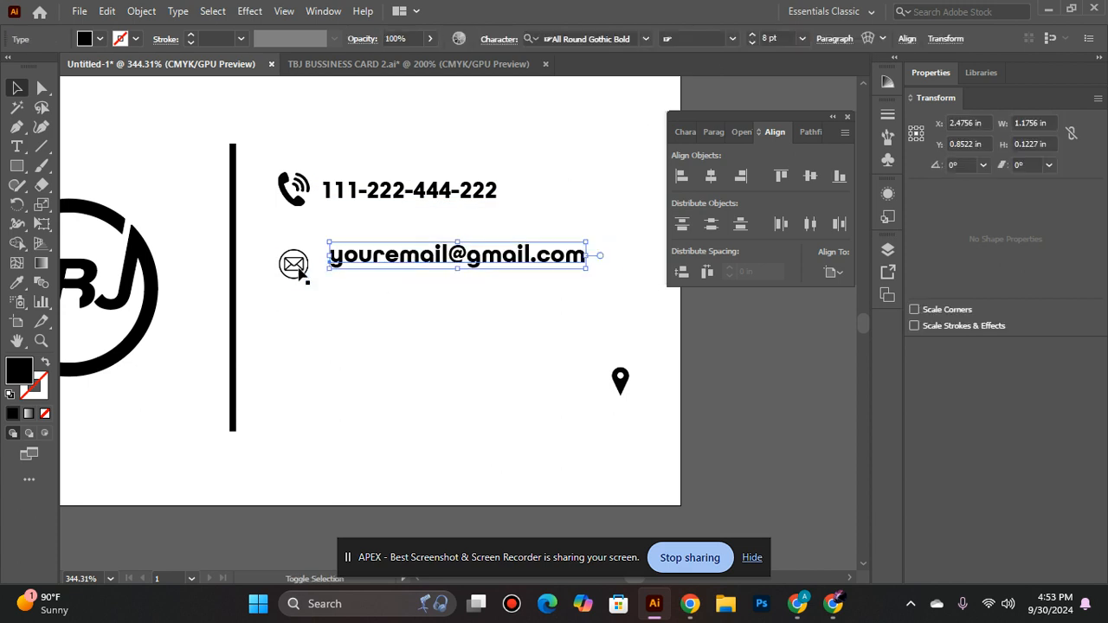
left_click(806, 178)
left_click(569, 216)
- Left-align the e-mail text with the phone number above it
left_click(416, 252)
left_click(329, 194)
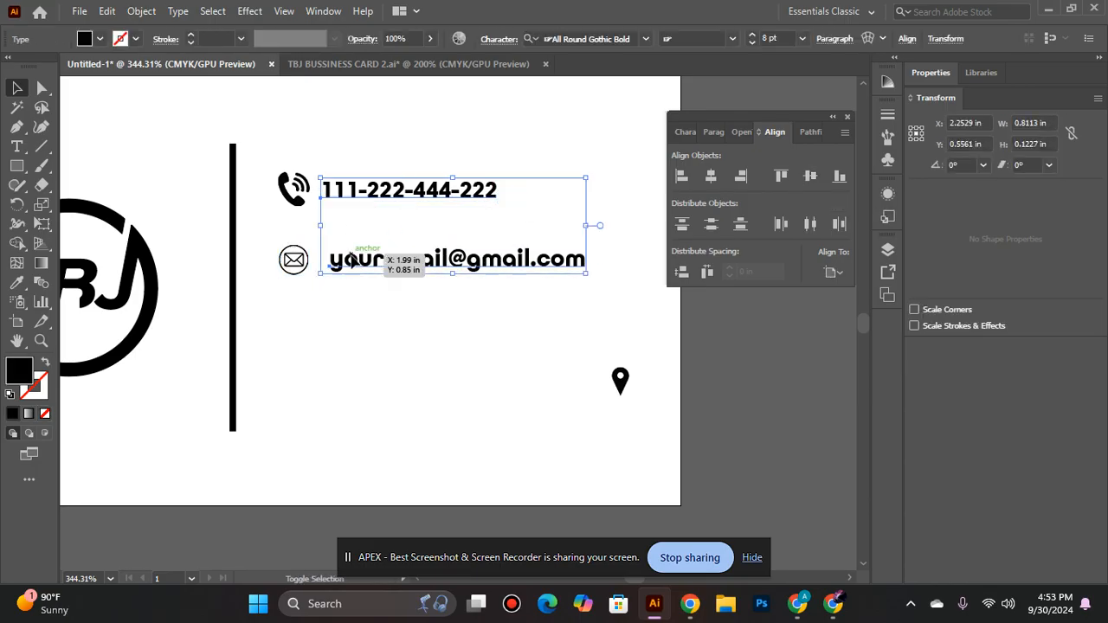
left_click(385, 260, "shift")
left_click(680, 176)
left_click(568, 148)
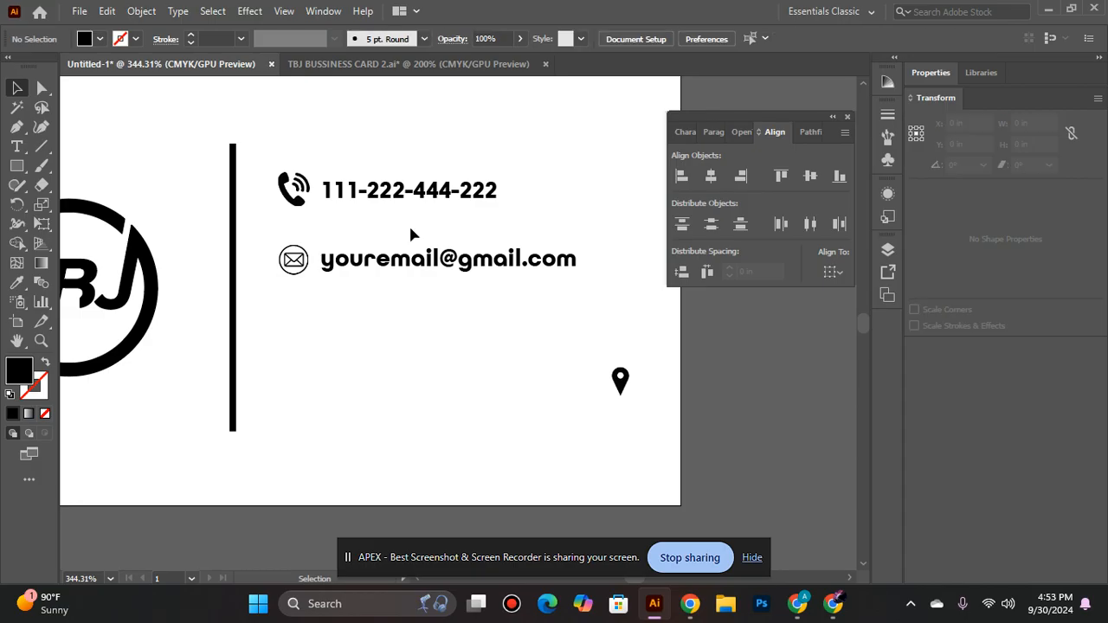
- Left-align the phone and envelope icons, and reapply the left alignment to the two text lines
left_click(311, 270)
left_click(292, 189, "shift")
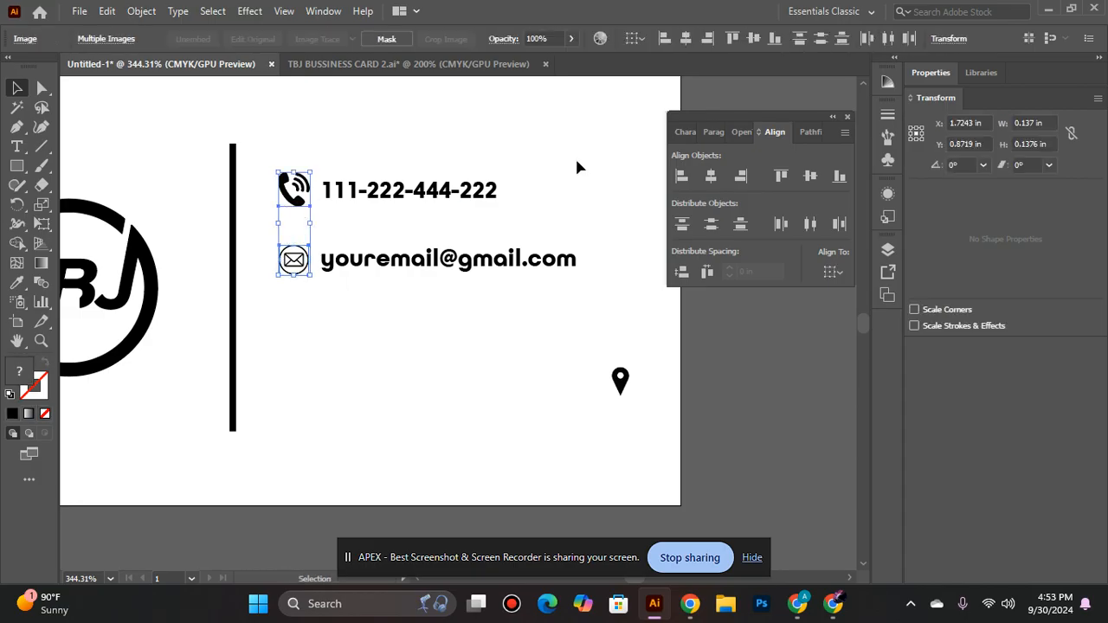
left_click(673, 176)
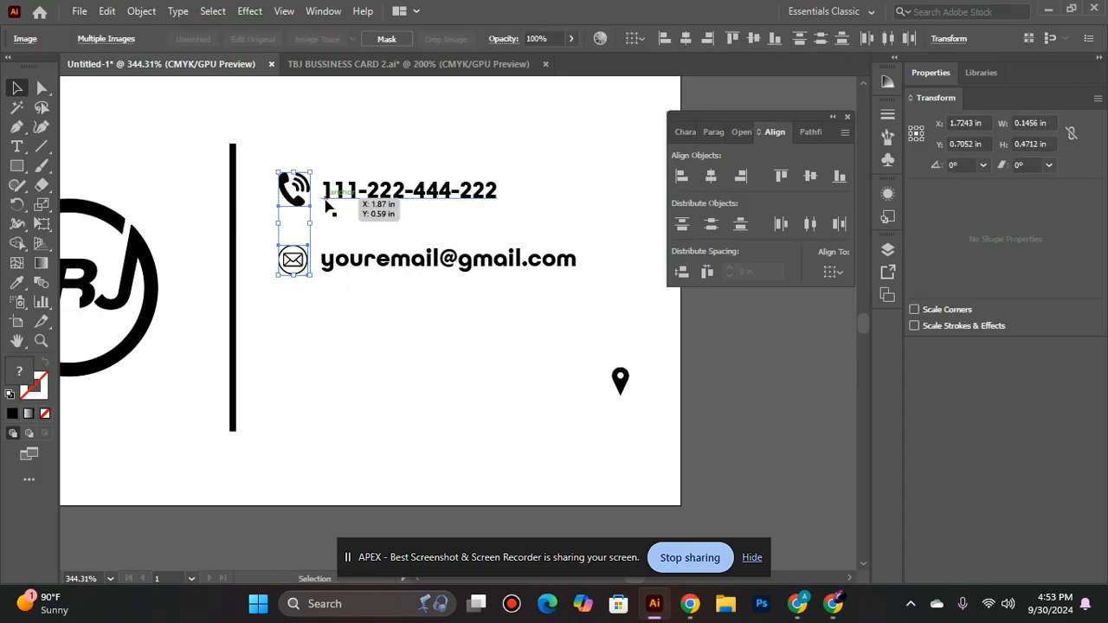
left_click(353, 201)
left_click(357, 266, "shift")
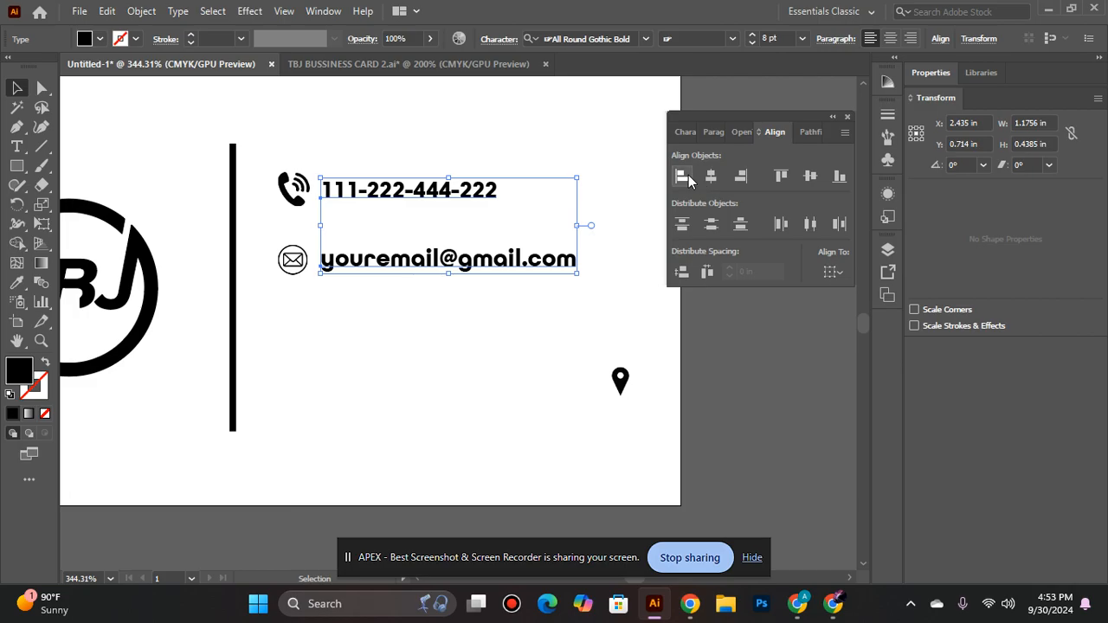
- Align the vertical centres of the phone icon and its number, and of the envelope icon and its e-mail text
left_click(297, 192)
left_click(377, 197, "shift")
left_click(800, 178)
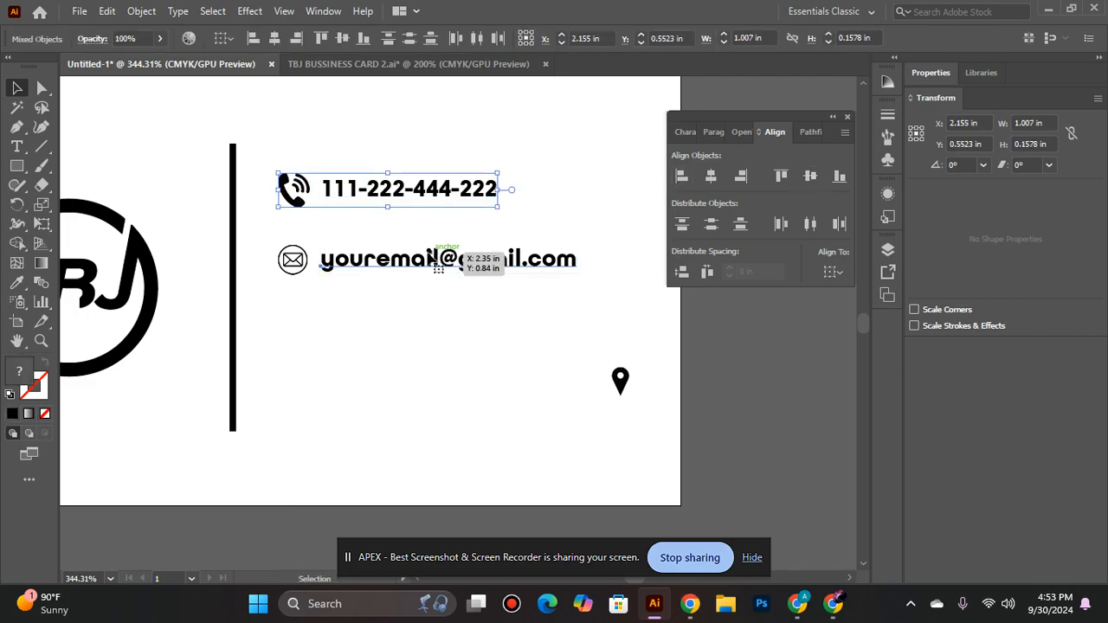
left_click(433, 260)
left_click(810, 179)
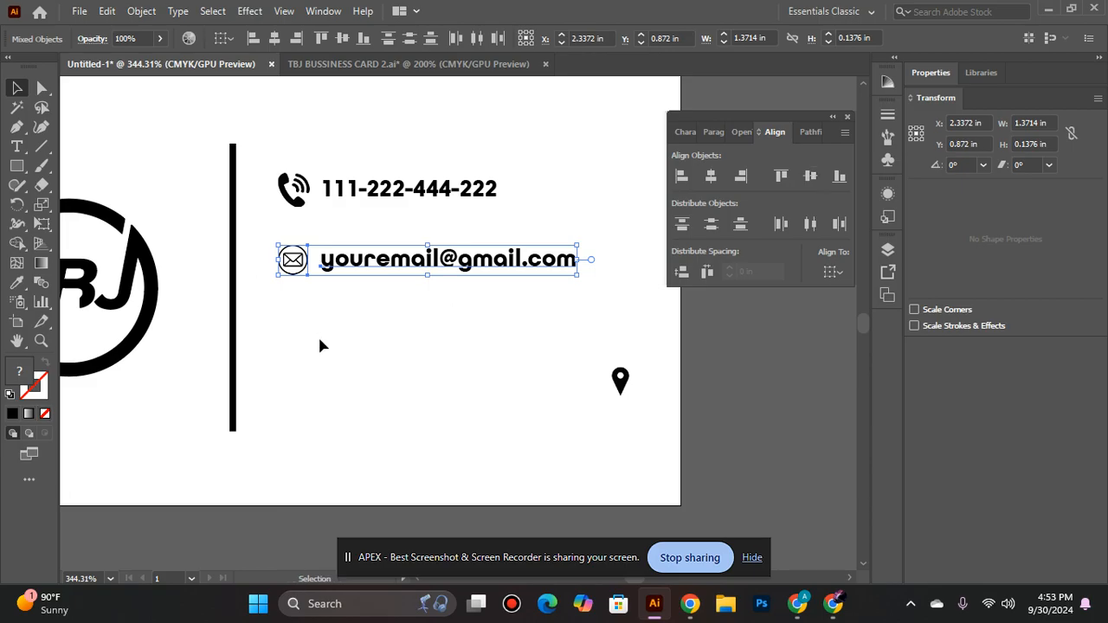
left_click(319, 343)
- Group the phone and envelope icons together, and group the phone number with the e-mail text
left_click(293, 190)
left_click(295, 260, "shift")
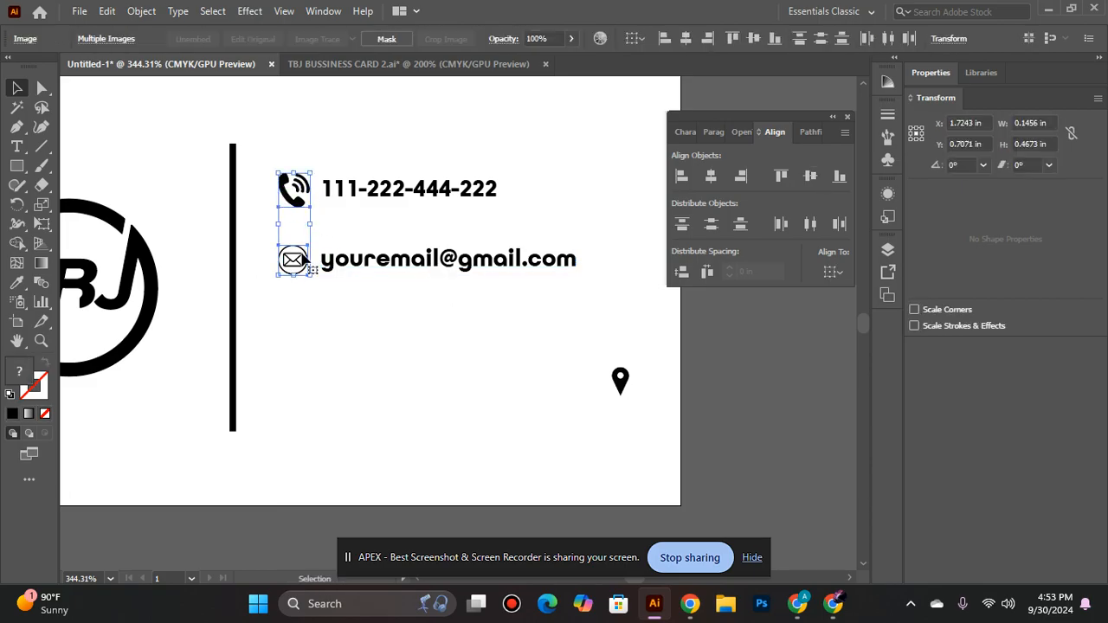
key("ctrl+g")
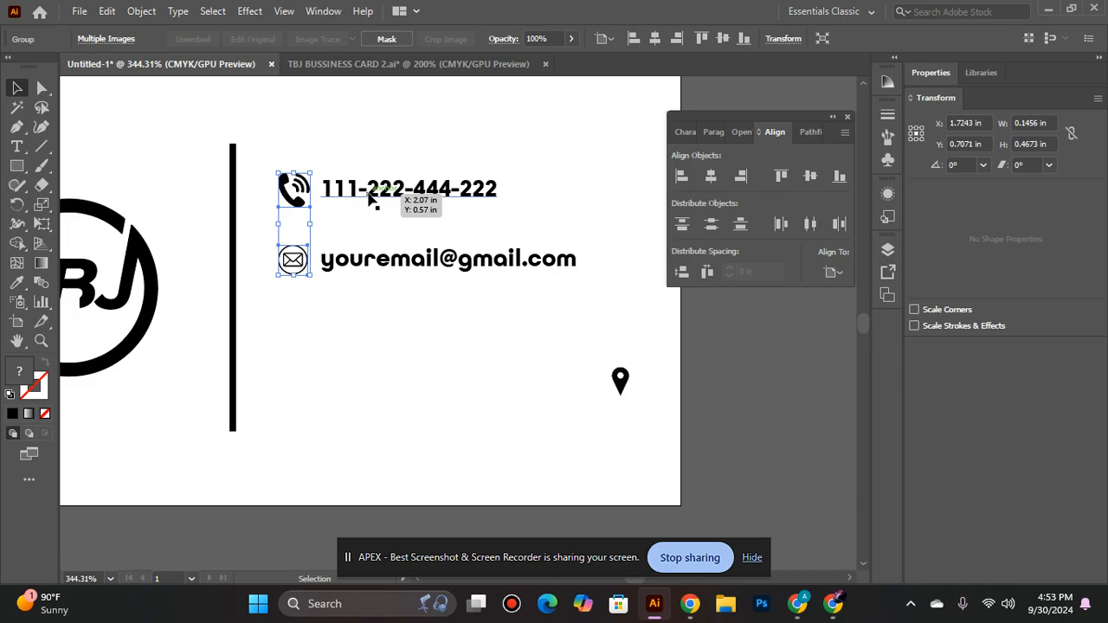
left_click(378, 260)
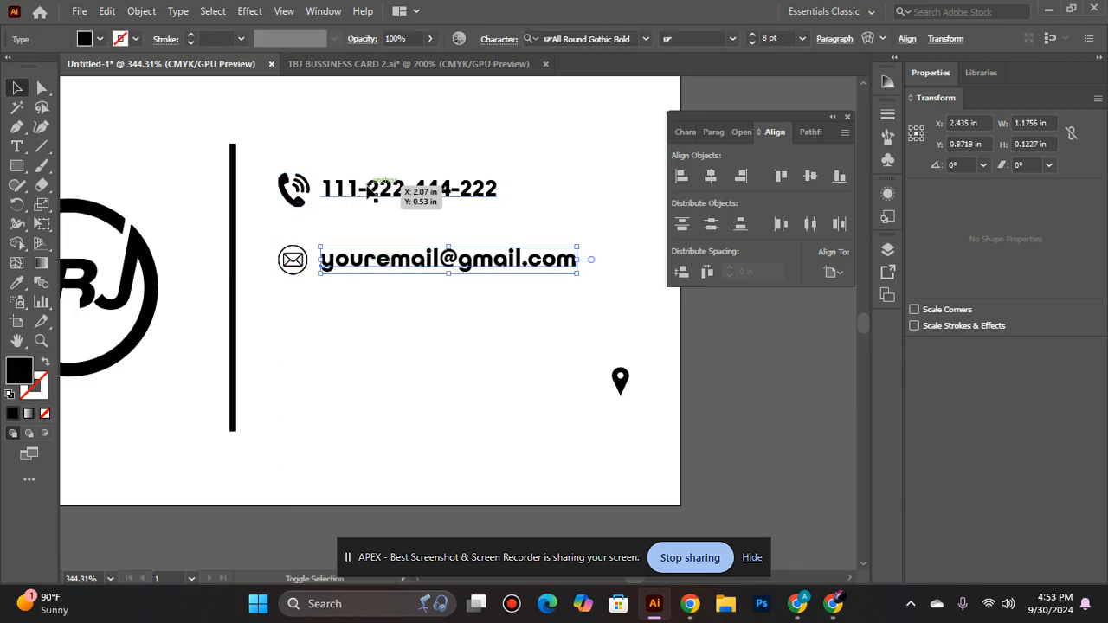
left_click(389, 188, "shift")
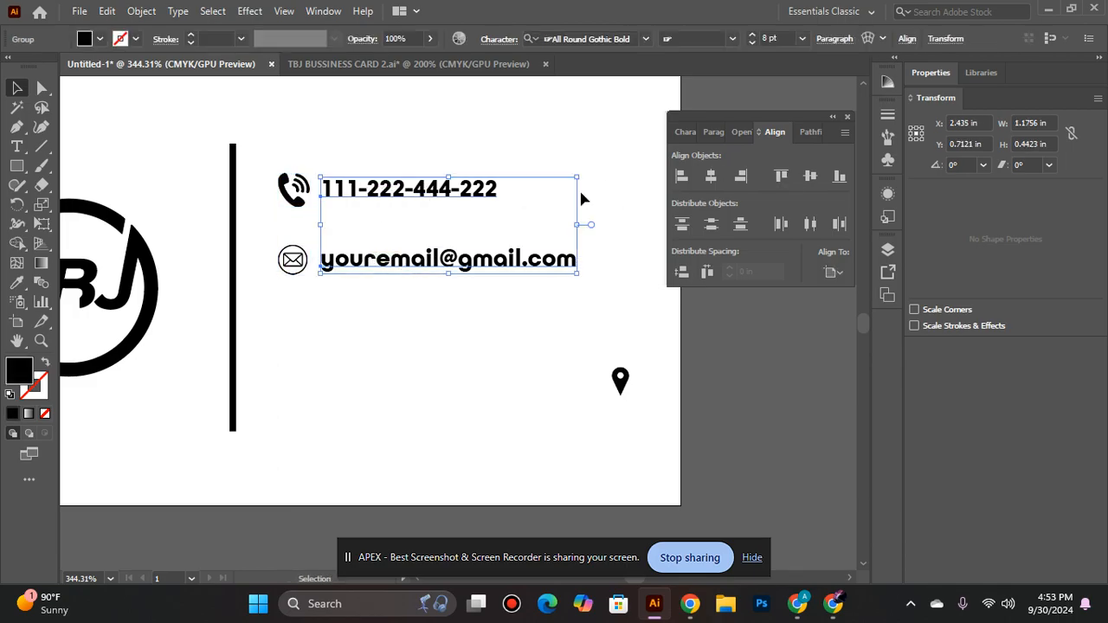
double_click(294, 189)
left_click(388, 469)
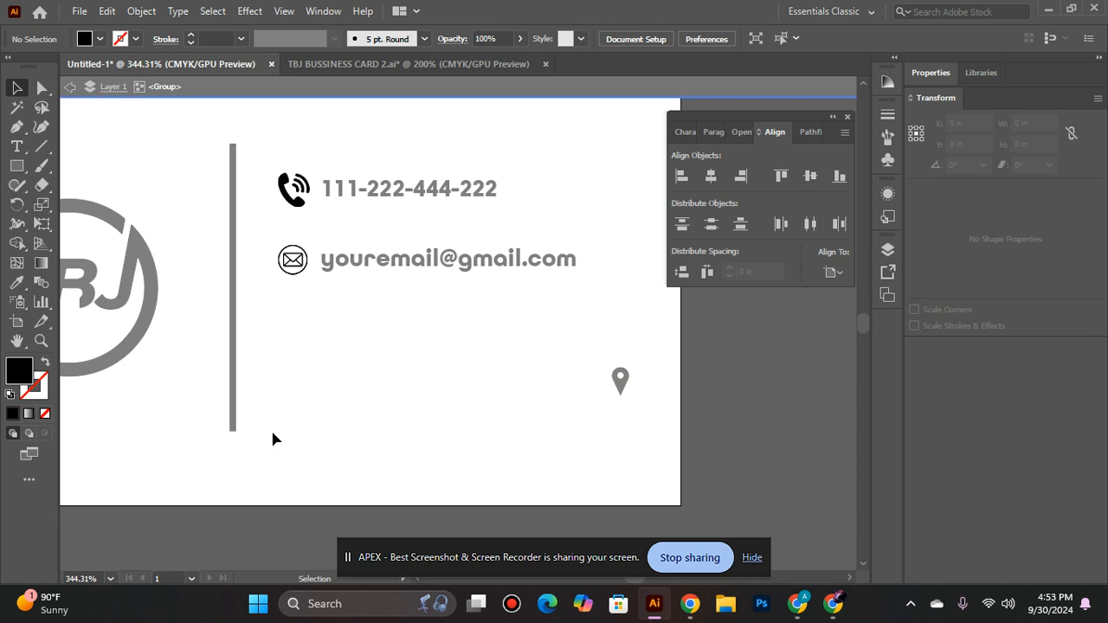
double_click(468, 328)
- Align the vertical centres of the icon group and the text group
left_click(364, 189)
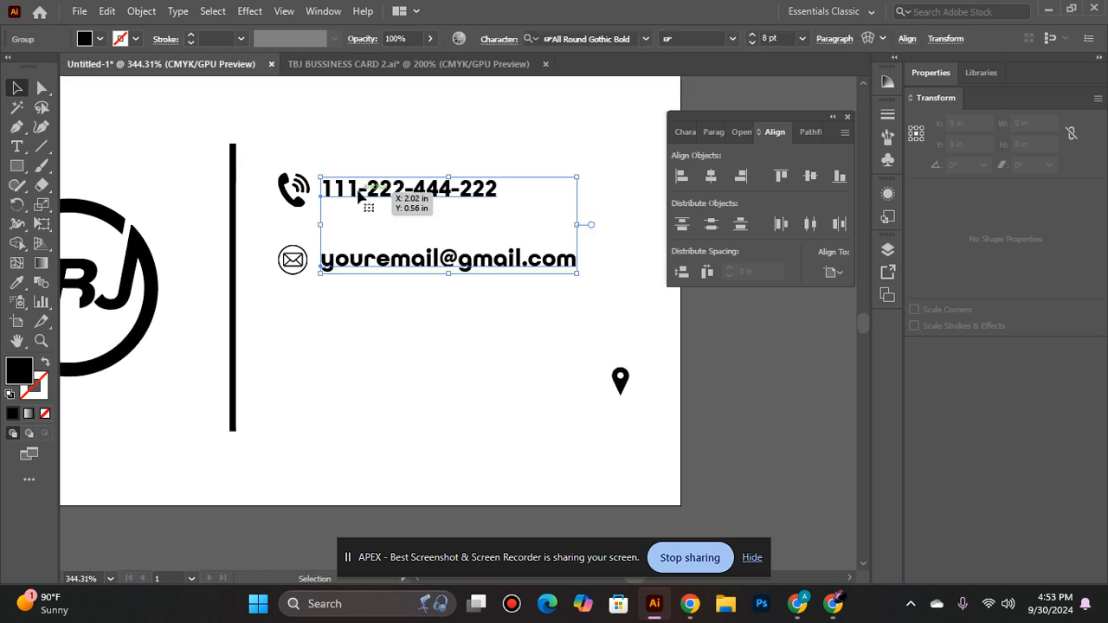
left_click(300, 202, "shift")
left_click(804, 179)
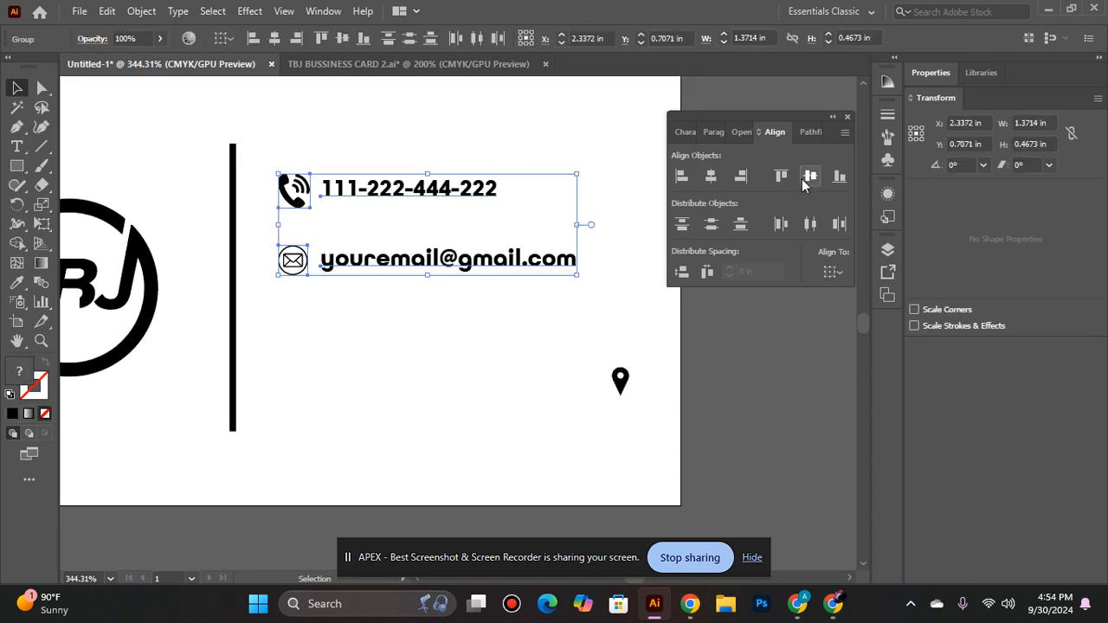
left_click(415, 356)
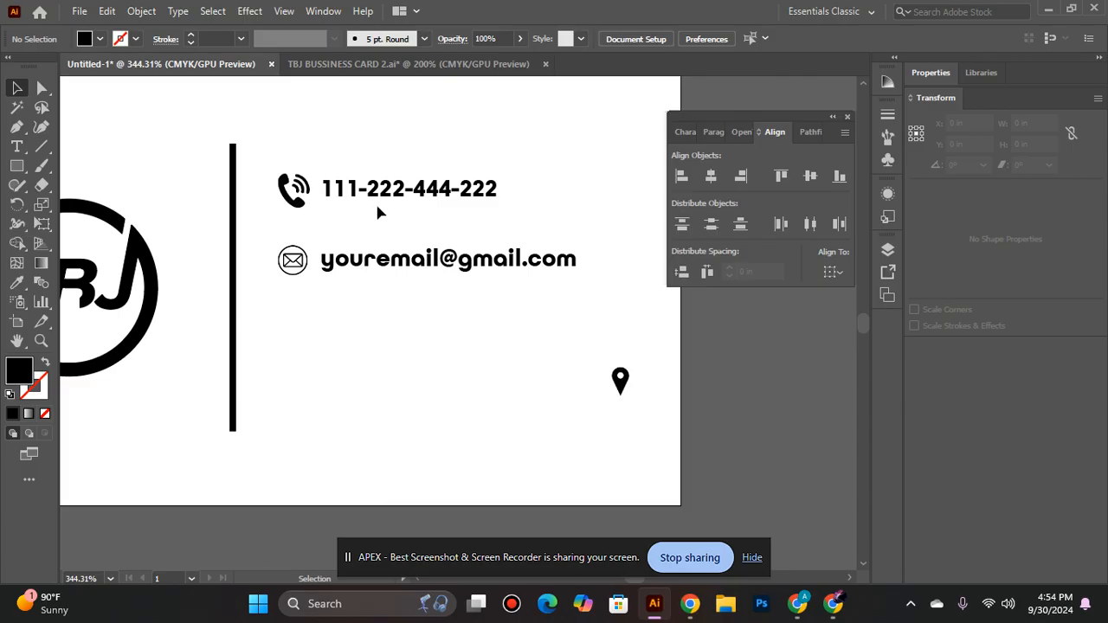
- Ungroup the two contact text lines and the two contact icons
left_click(430, 262)
right_click(433, 259)
left_click(476, 366)
left_click(286, 265)
right_click(285, 264)
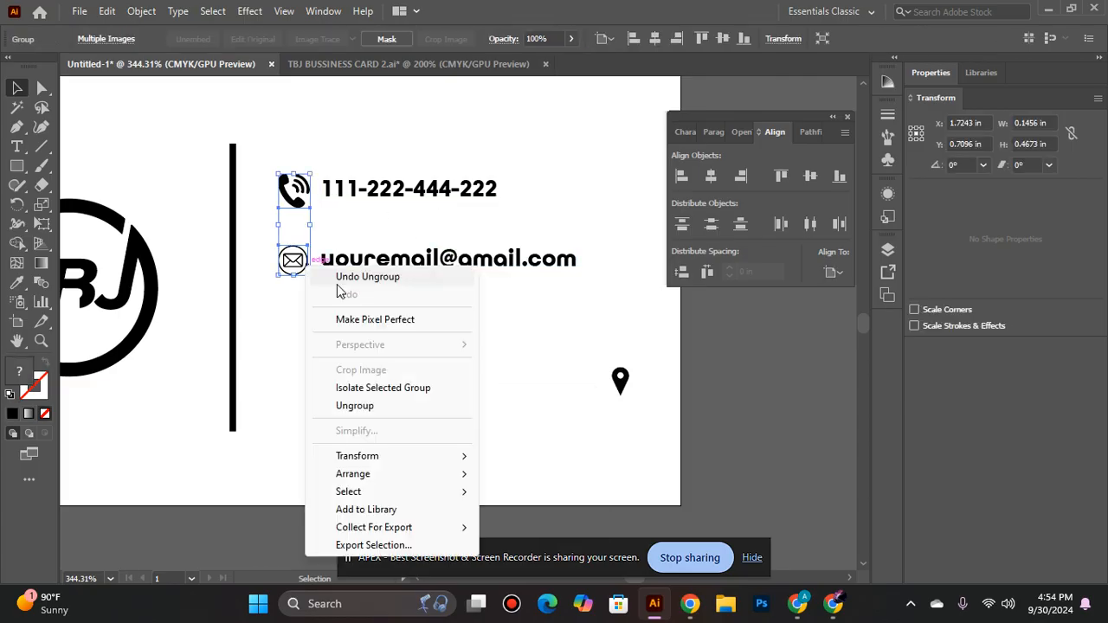
left_click(355, 405)
left_click(355, 406)
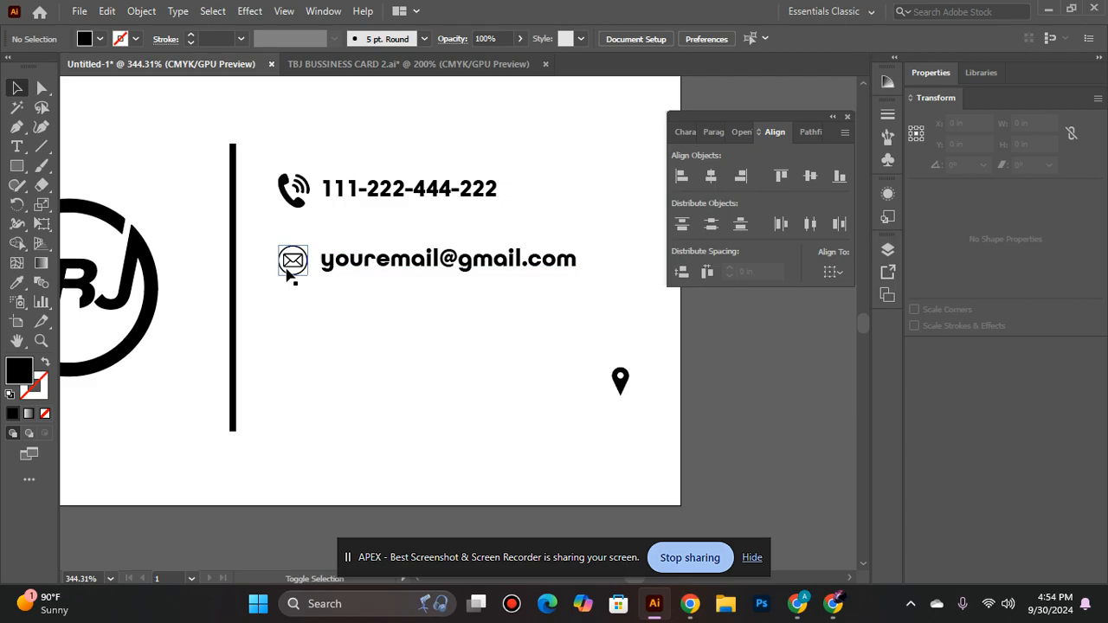
- Move the envelope icon and e-mail text up slightly together, closer to the phone row
left_click(295, 262, "shift")
left_click(374, 270, "shift")
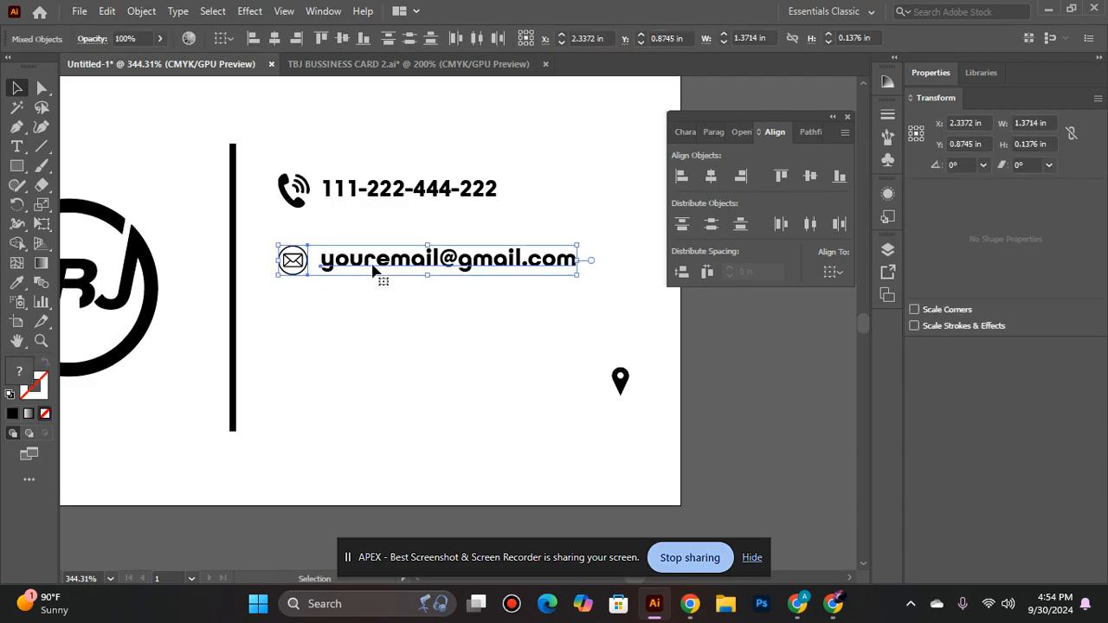
left_click_drag(374, 270, 374, 261)
left_click(332, 384)
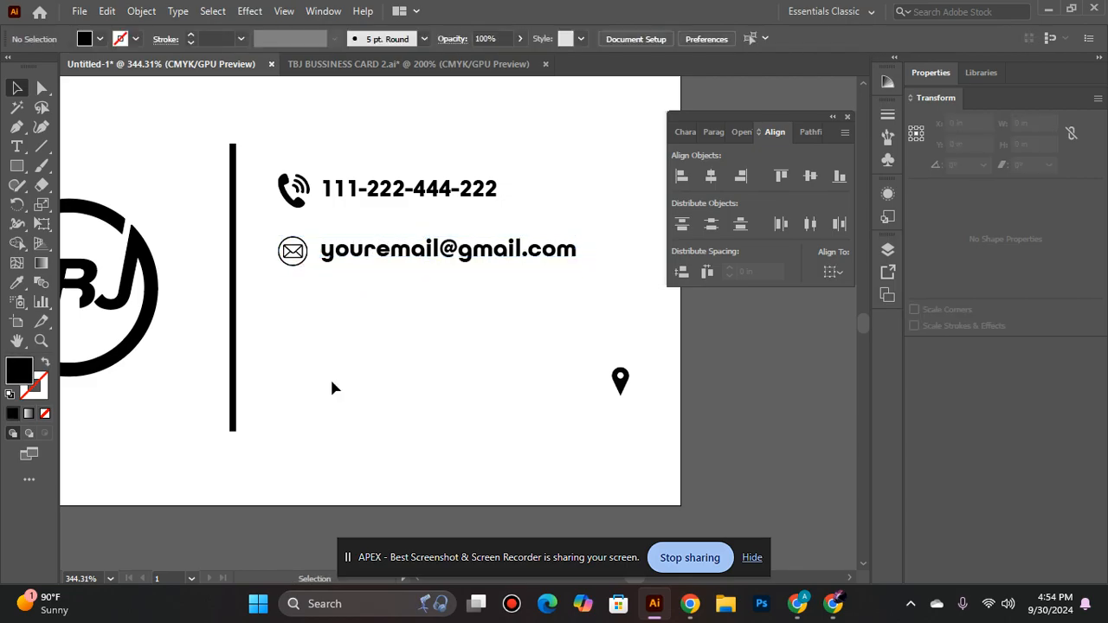
- Convert the phone number text and the e-mail text to outlines
left_click_drag(271, 158, 307, 249)
left_click(328, 206)
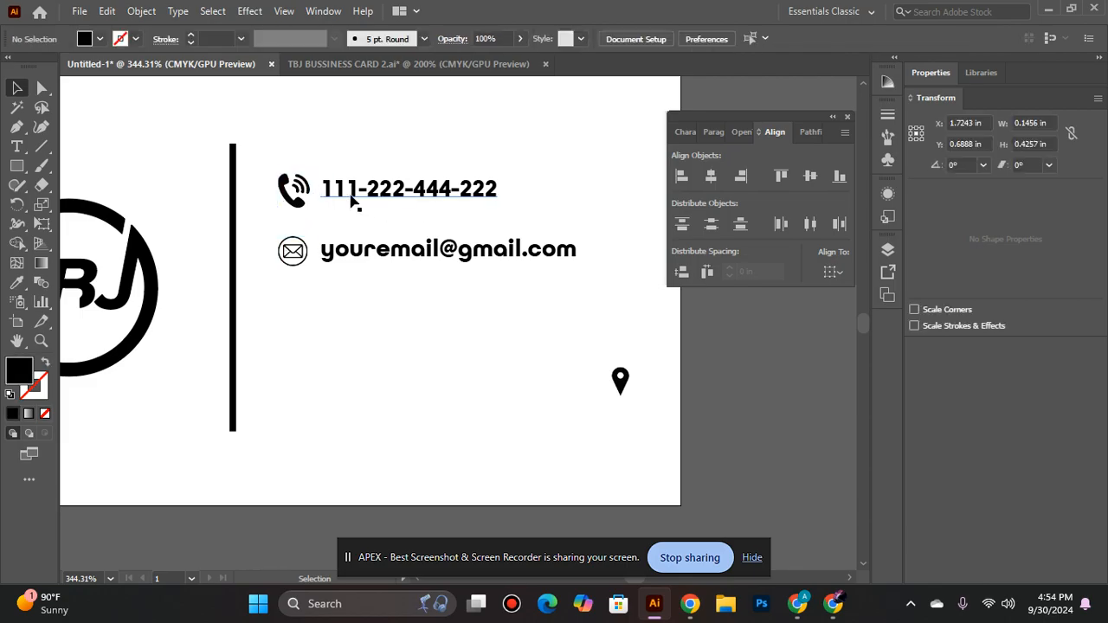
right_click(362, 194)
left_click(277, 349)
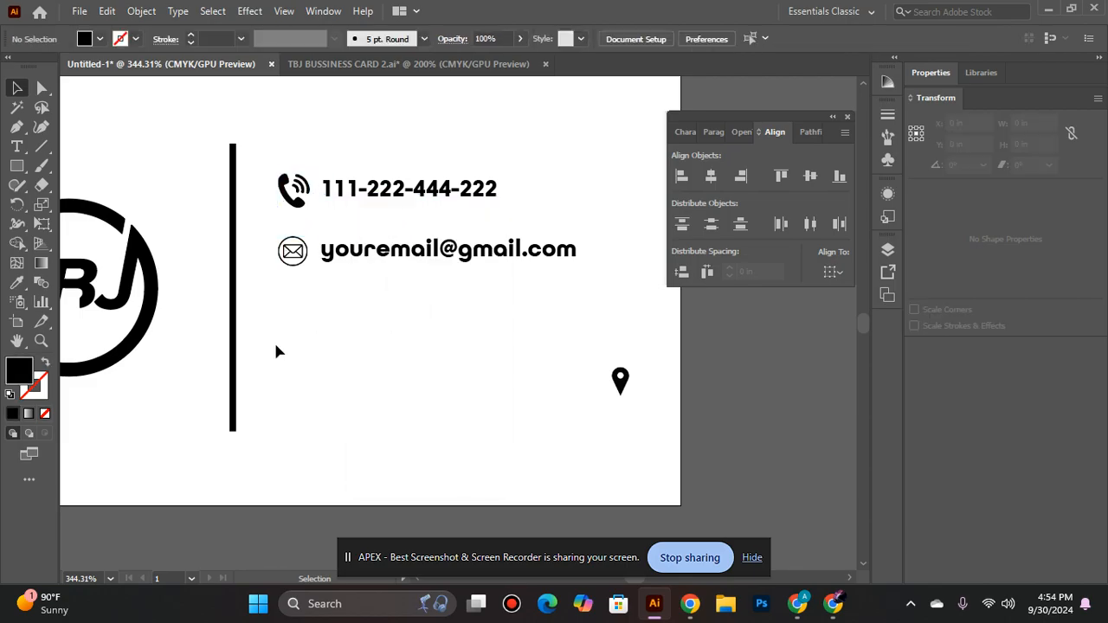
left_click(367, 197)
right_click(367, 198)
left_click(435, 331)
left_click(364, 251)
right_click(371, 249)
left_click(445, 354)
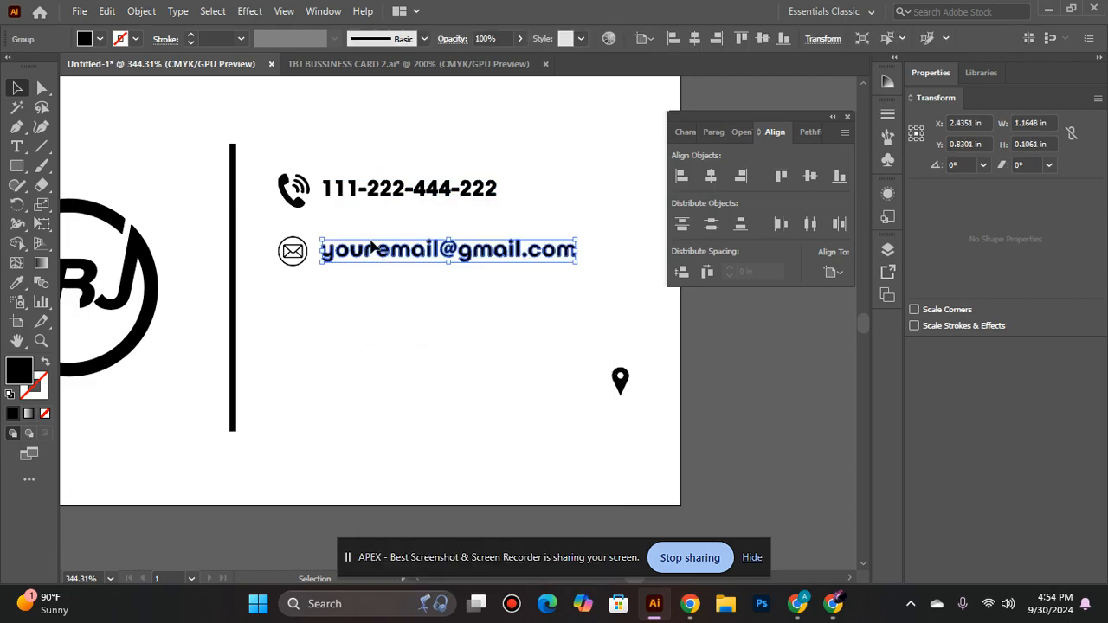
- Group the envelope icon with the outlined e-mail text, and the phone icon with the outlined phone number
left_click(297, 265, "shift")
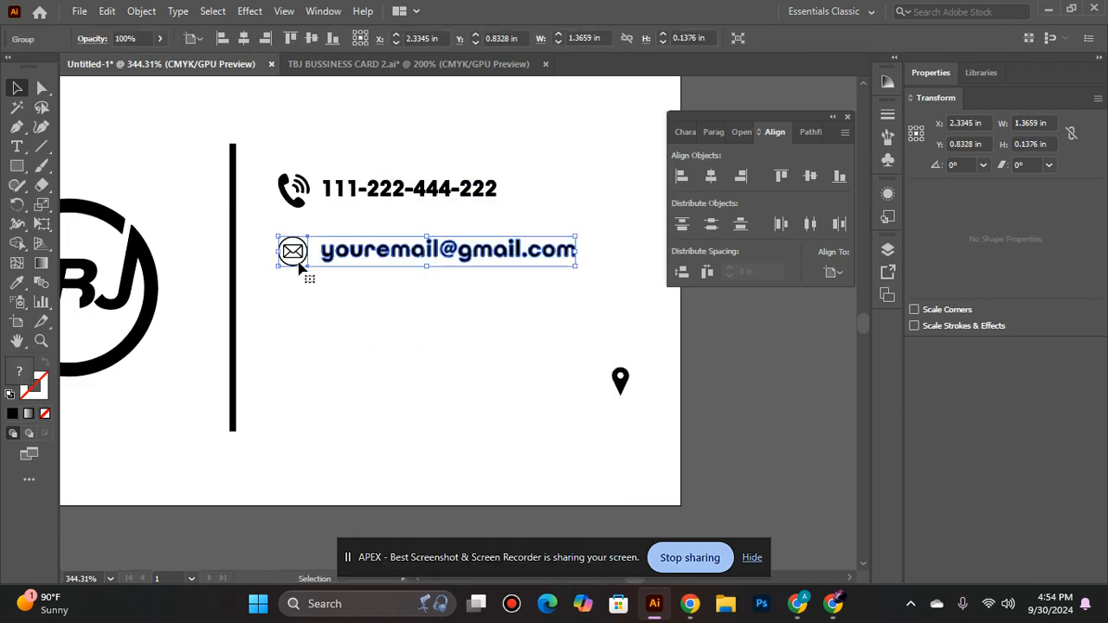
left_click(374, 189)
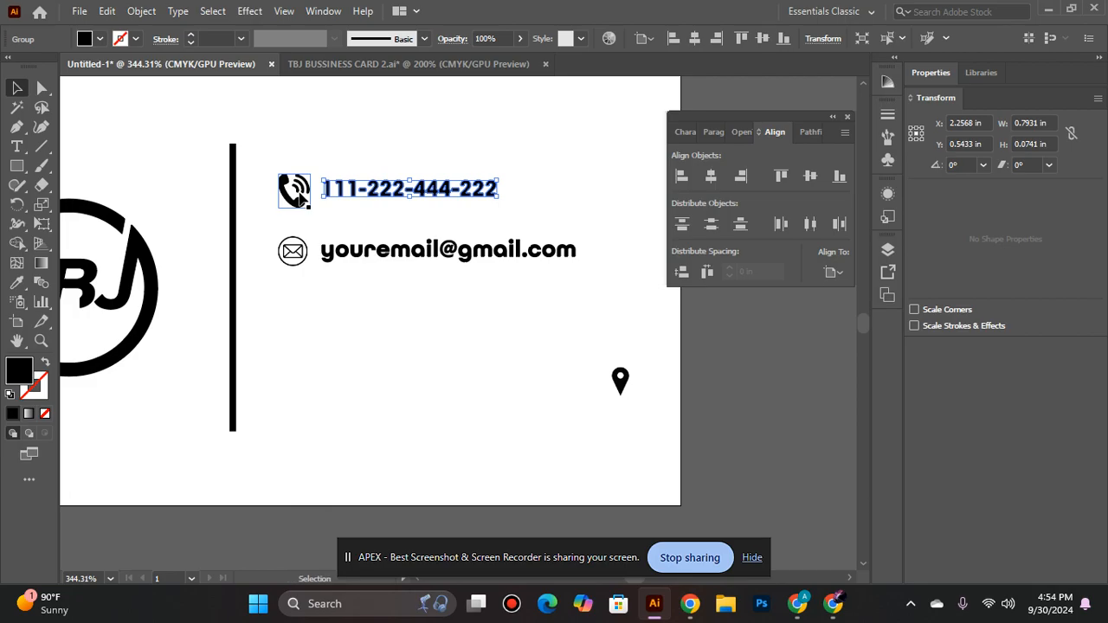
left_click(299, 195)
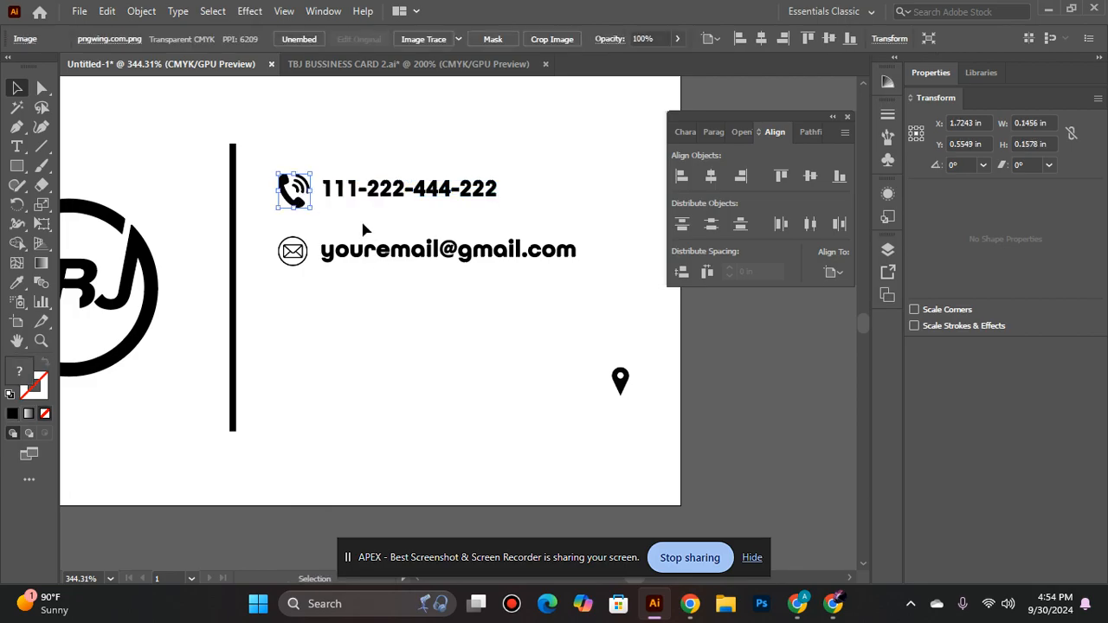
left_click(353, 196, "shift")
key("ctrl+g")
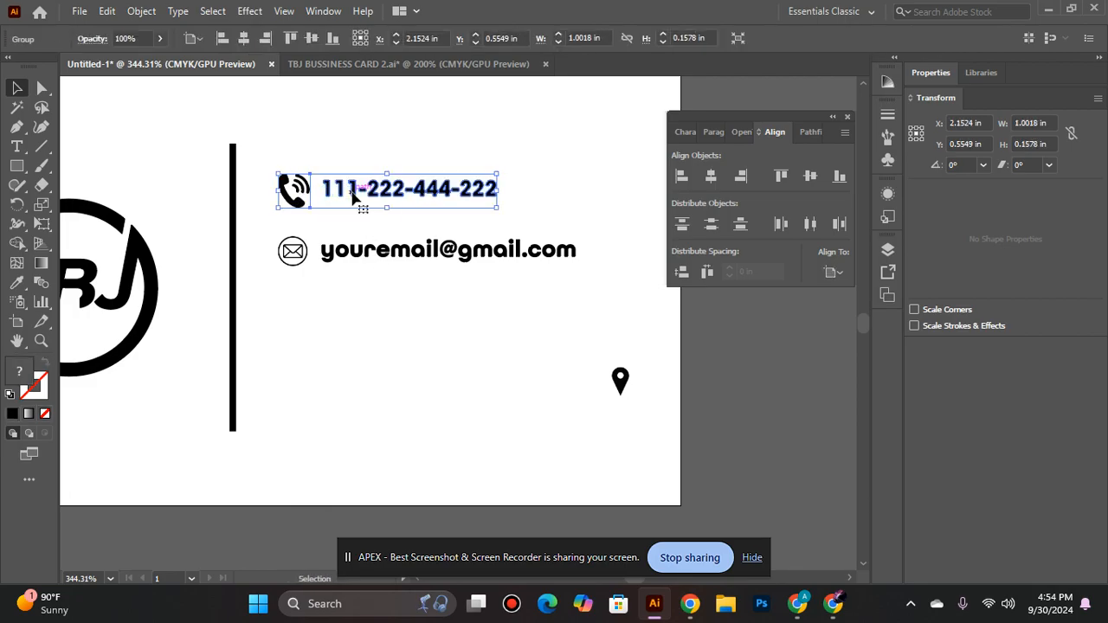
- Try to align the phone row and the e-mail row by their horizontal centres
left_click(388, 257, "shift")
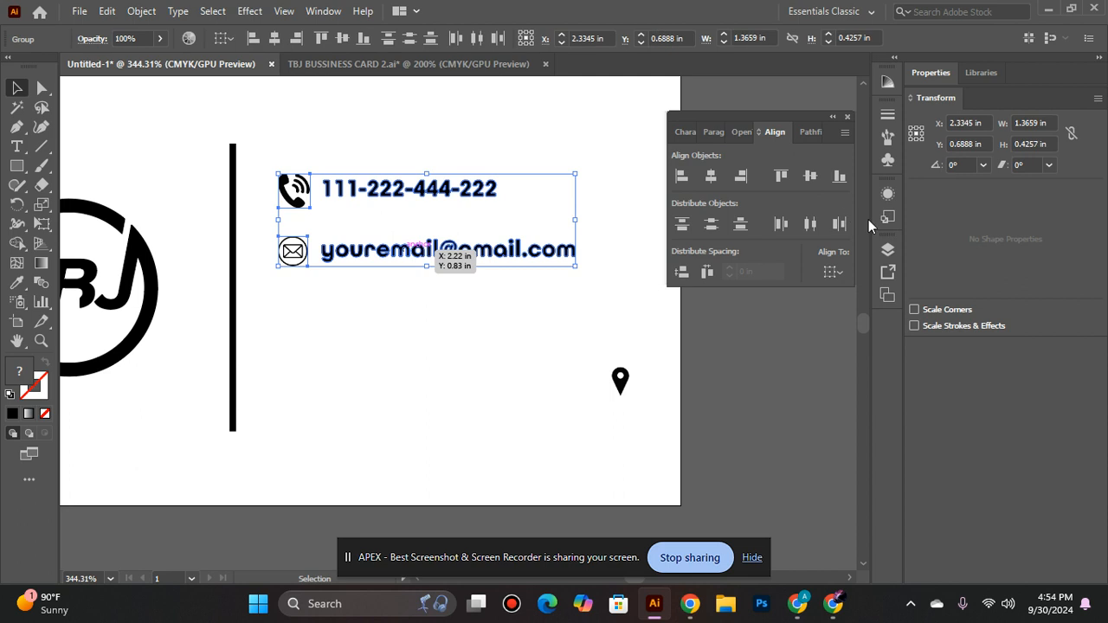
left_click(712, 177)
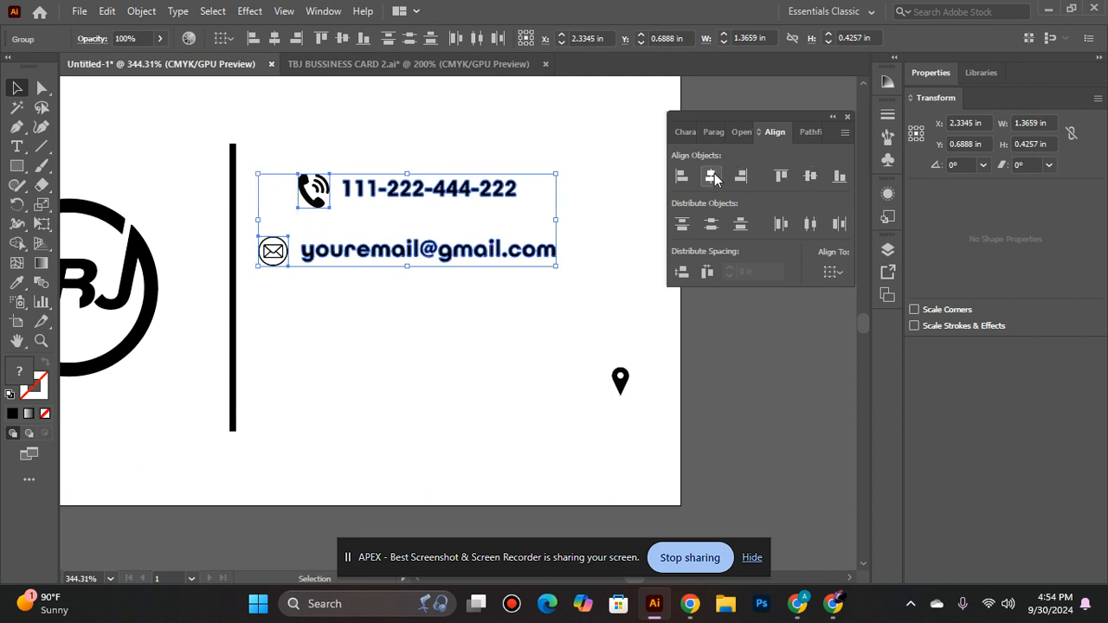
key("ctrl+z")
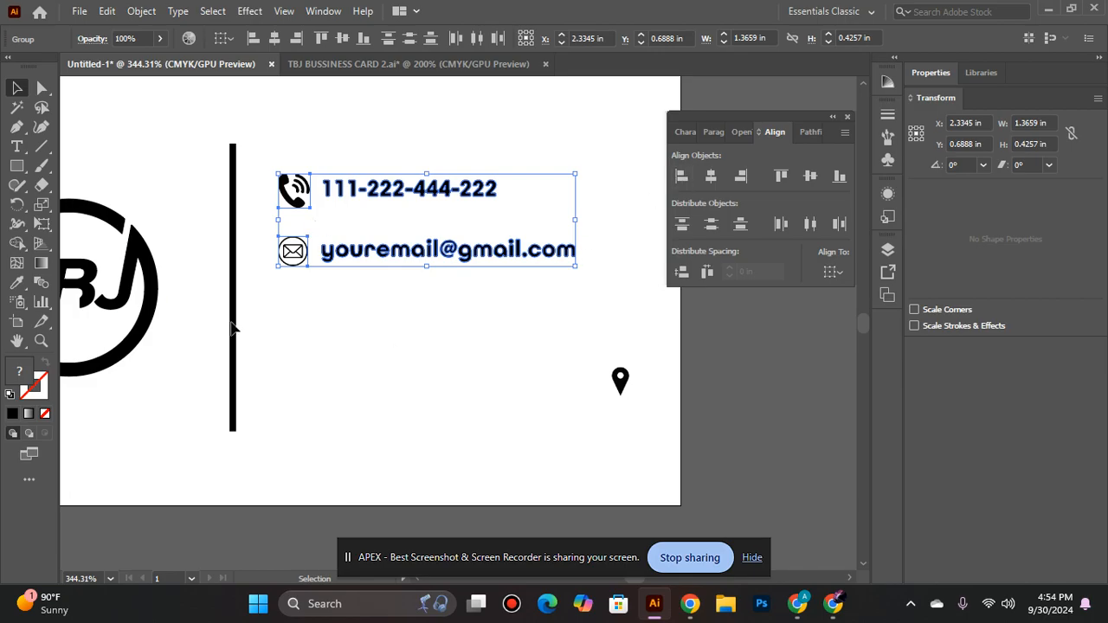
left_click(366, 309)
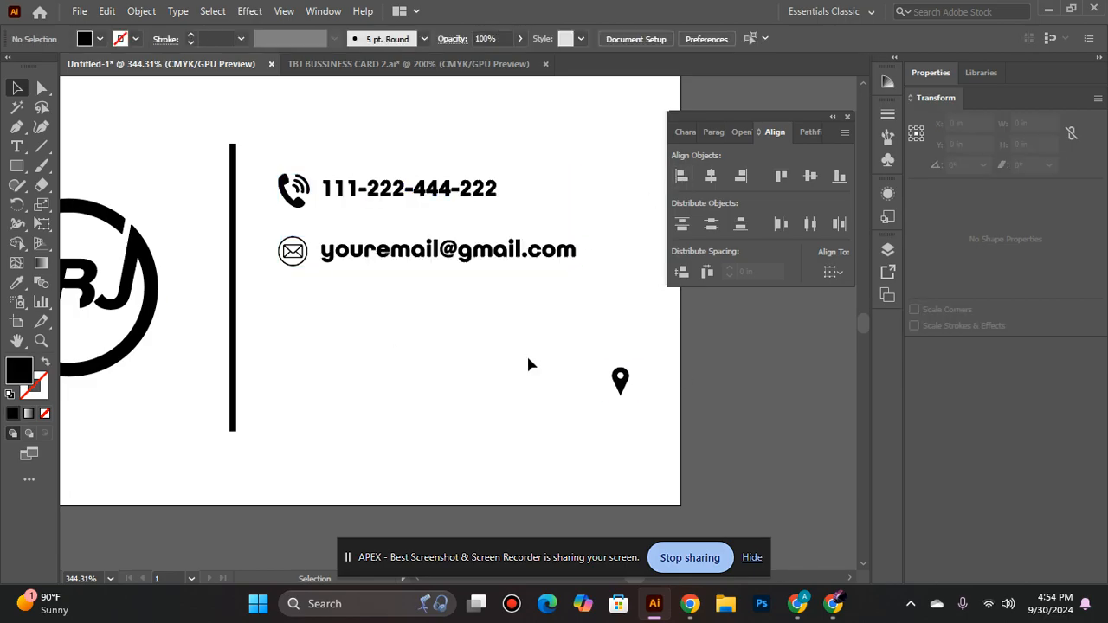
- Move the location pin below the envelope icon and add the text "Karachi -Pakistan" beside it
left_click_drag(624, 378, 296, 321)
left_click(375, 320)
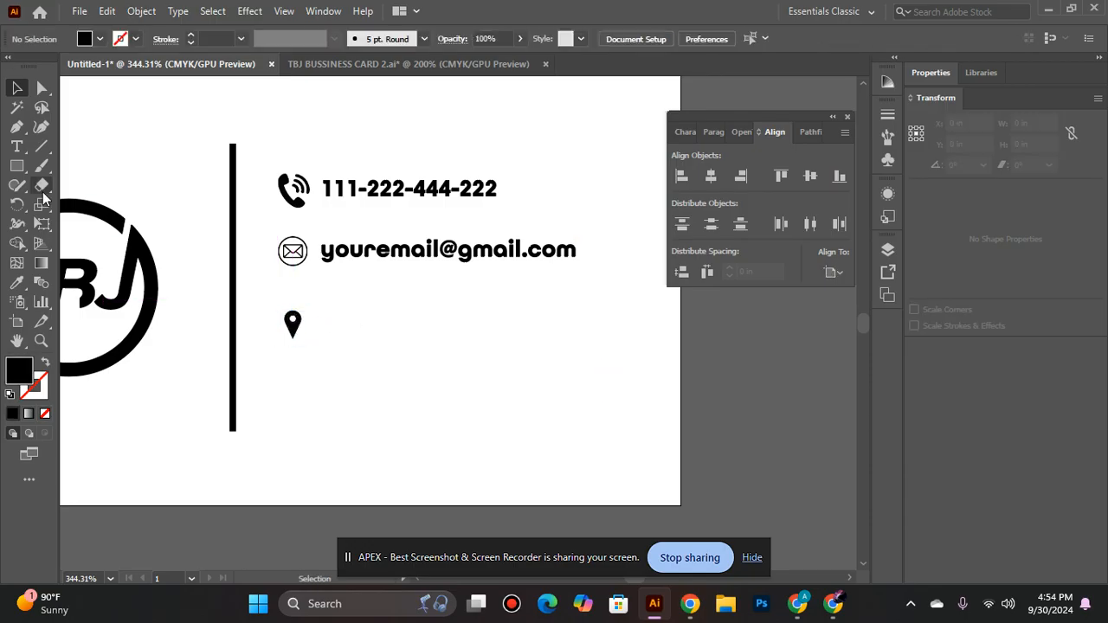
left_click(16, 146)
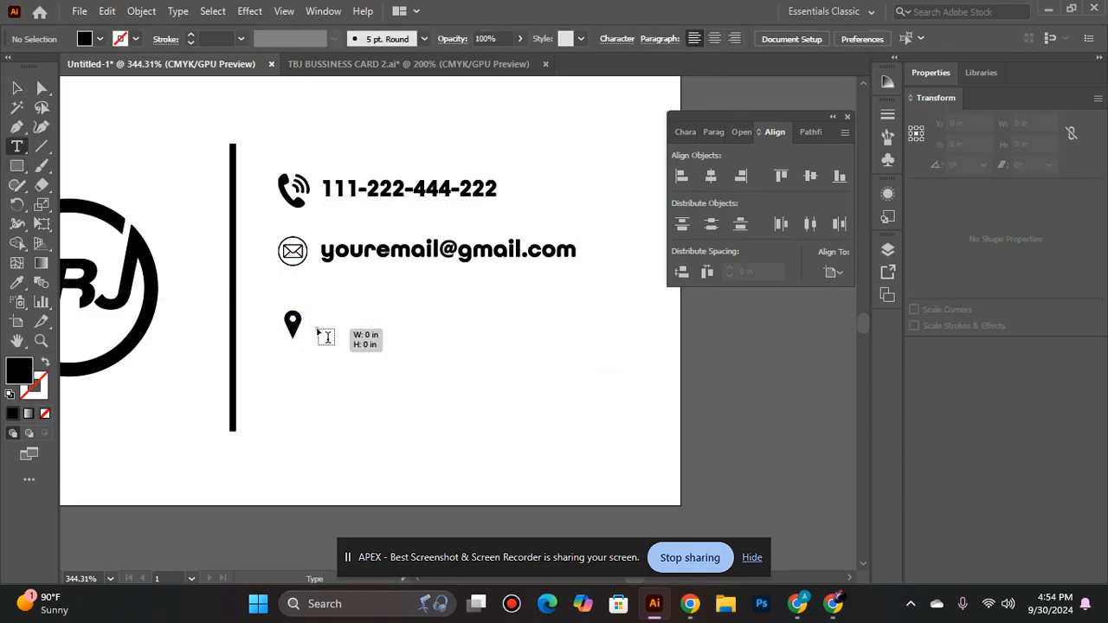
left_click(318, 325)
key("BackSpace")
type("K")
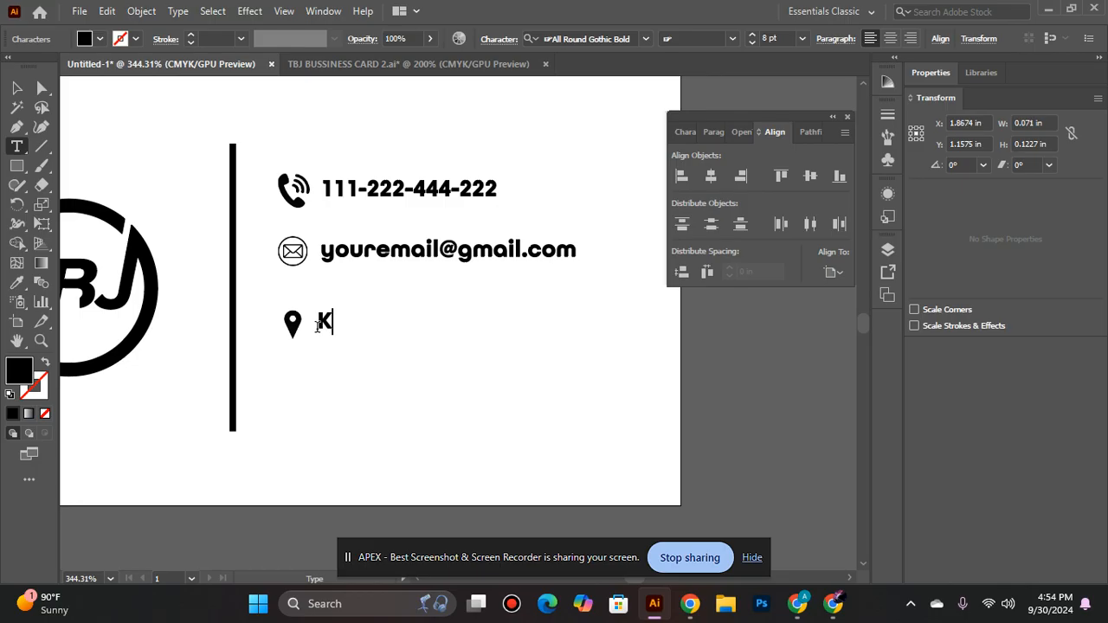
type("arachi")
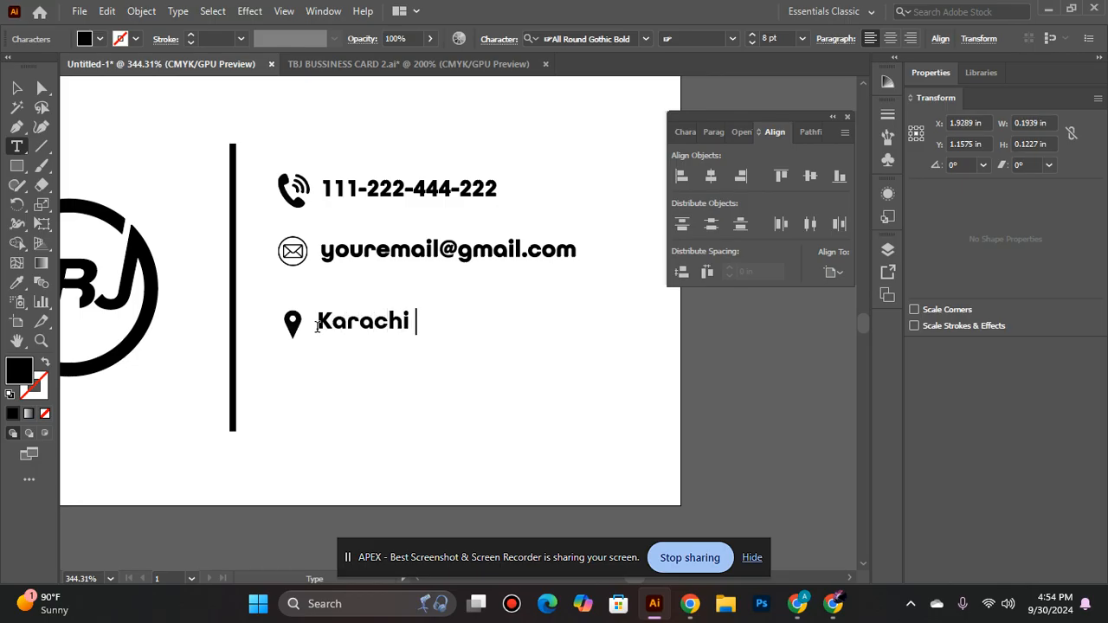
type(" -PAkis")
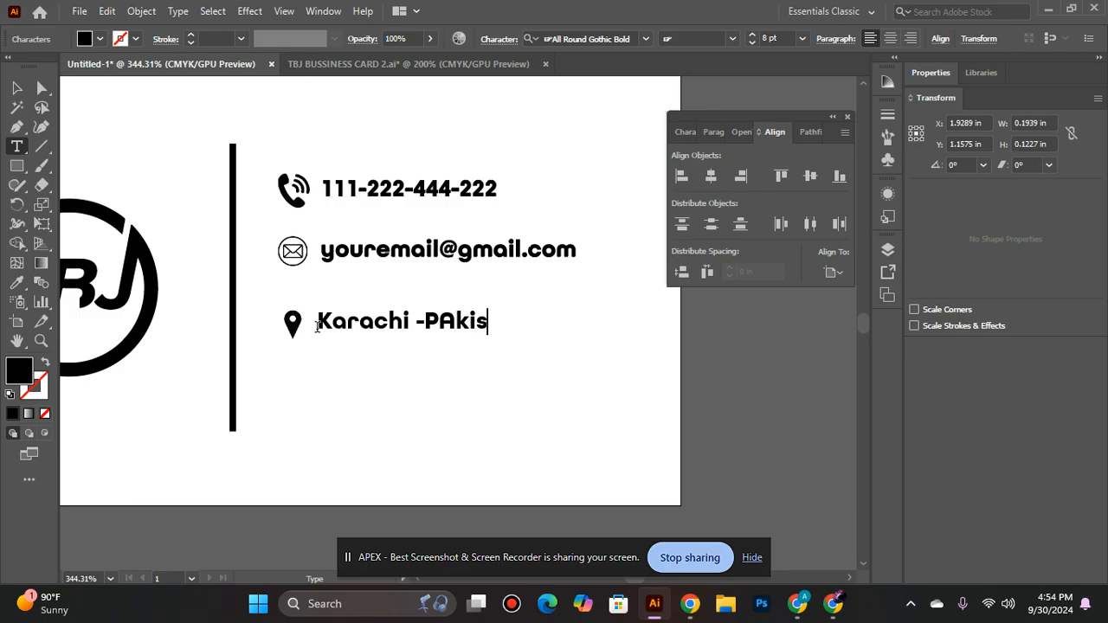
key("BackSpace")
key("BackSpace")
key("BackSpace")
key("BackSpace")
type("a")
type("kistan")
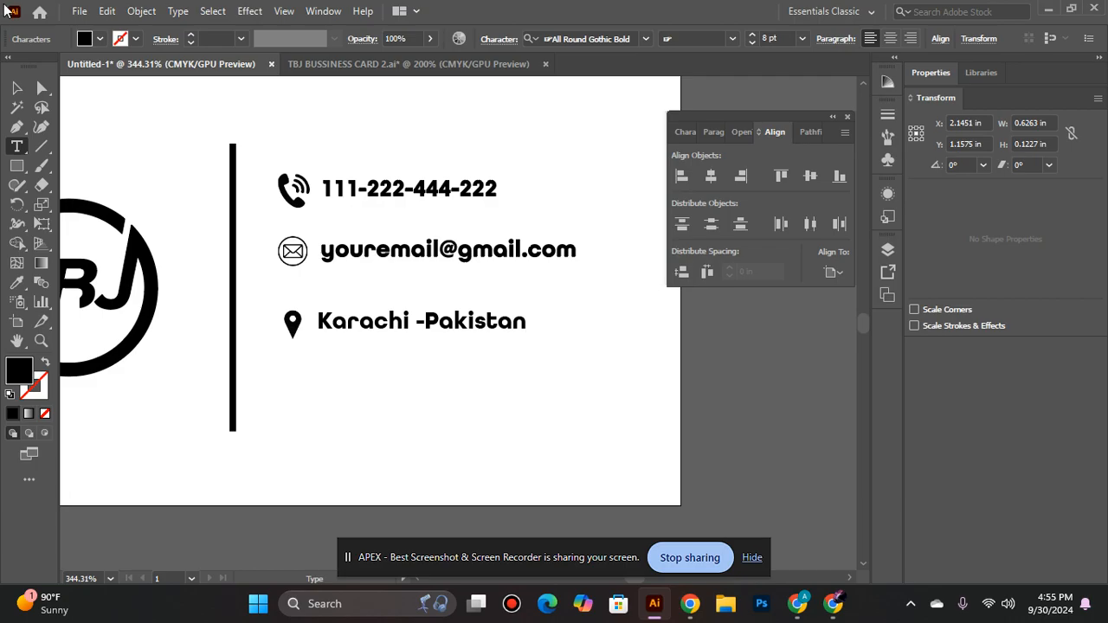
left_click(17, 87)
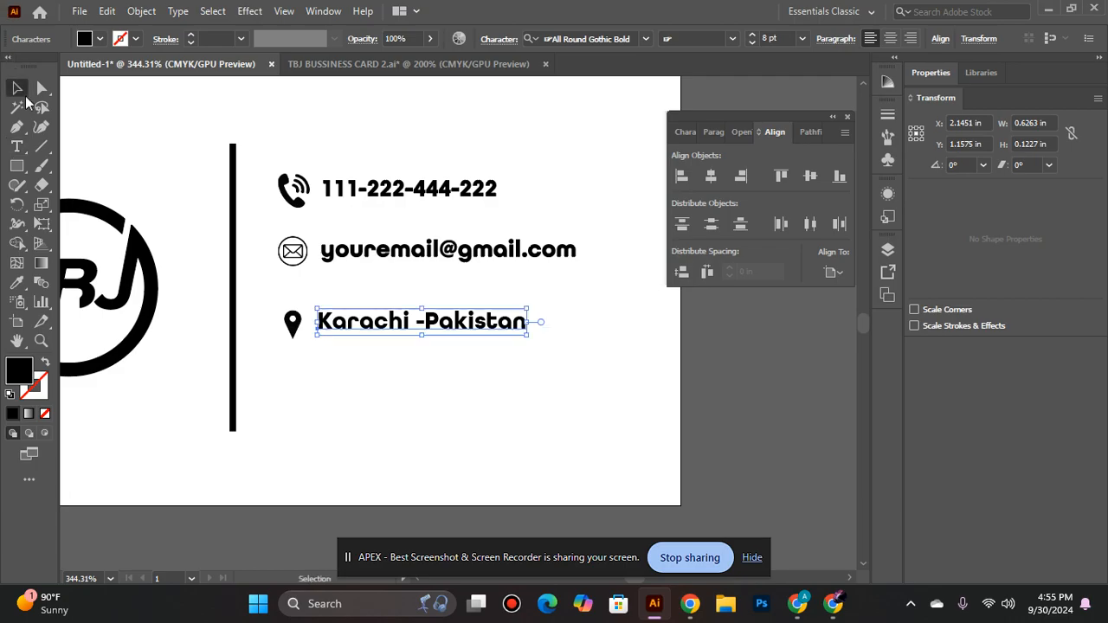
- Align the location pin and the Karachi text by their vertical centres
left_click(295, 325, "shift")
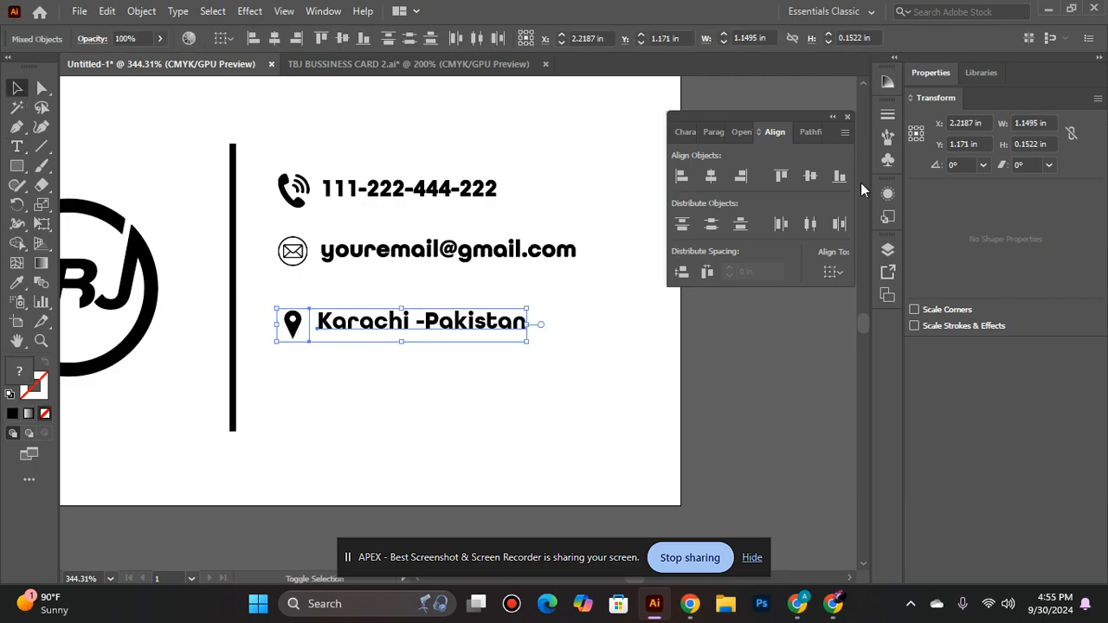
left_click(811, 178)
left_click(351, 389)
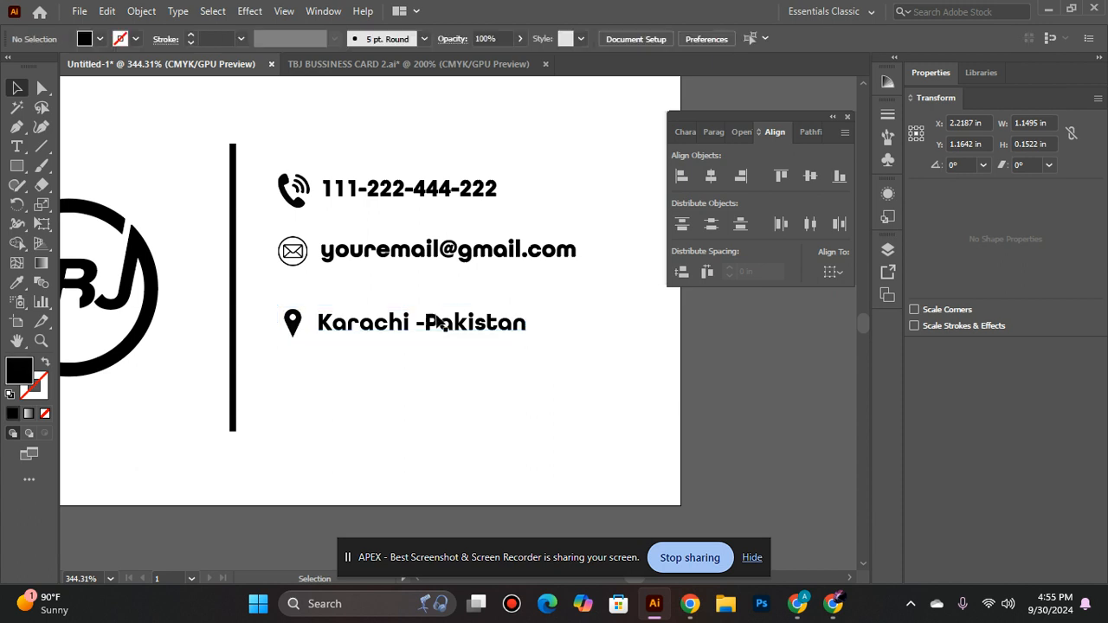
- Convert the Karachi text to outlines and align its vertical centre with the location pin again
left_click(438, 320)
right_click(437, 321)
left_click(561, 355)
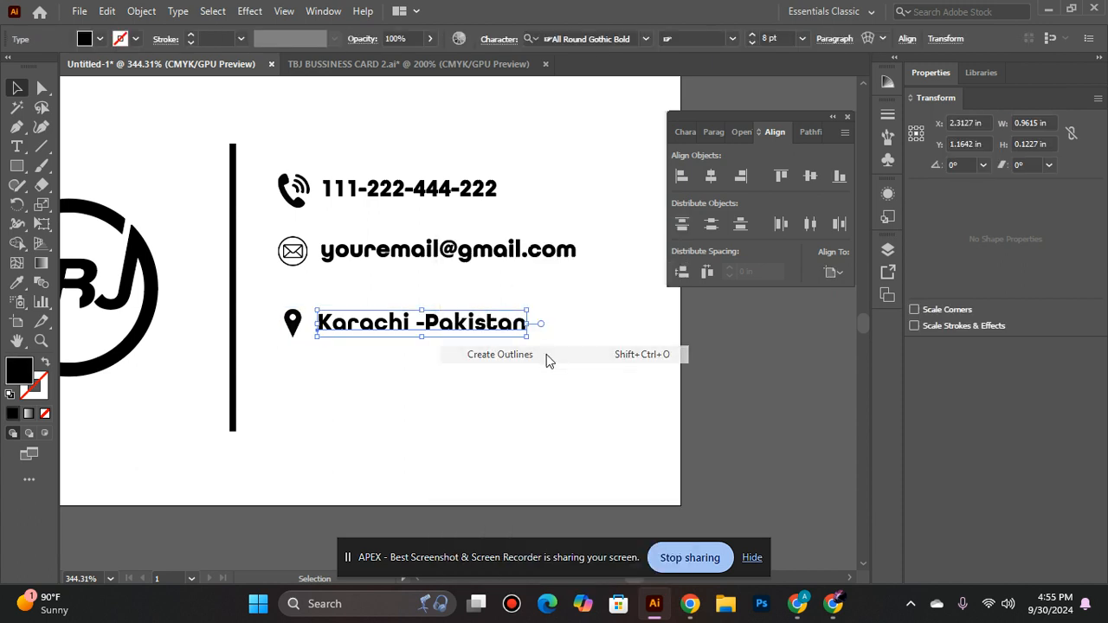
left_click(292, 324, "shift")
left_click(837, 177)
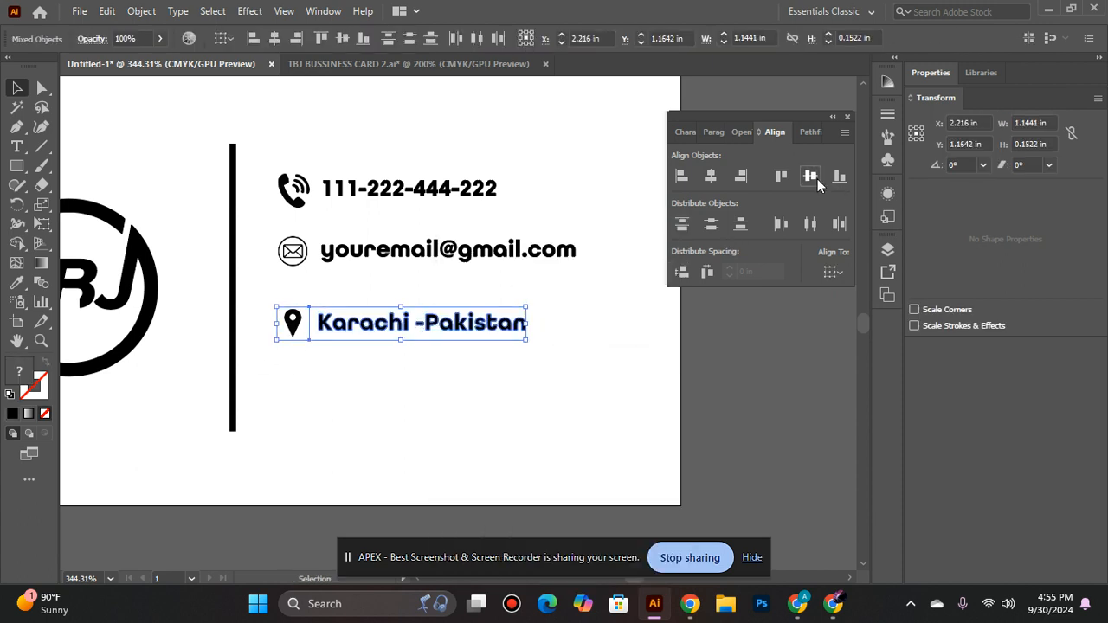